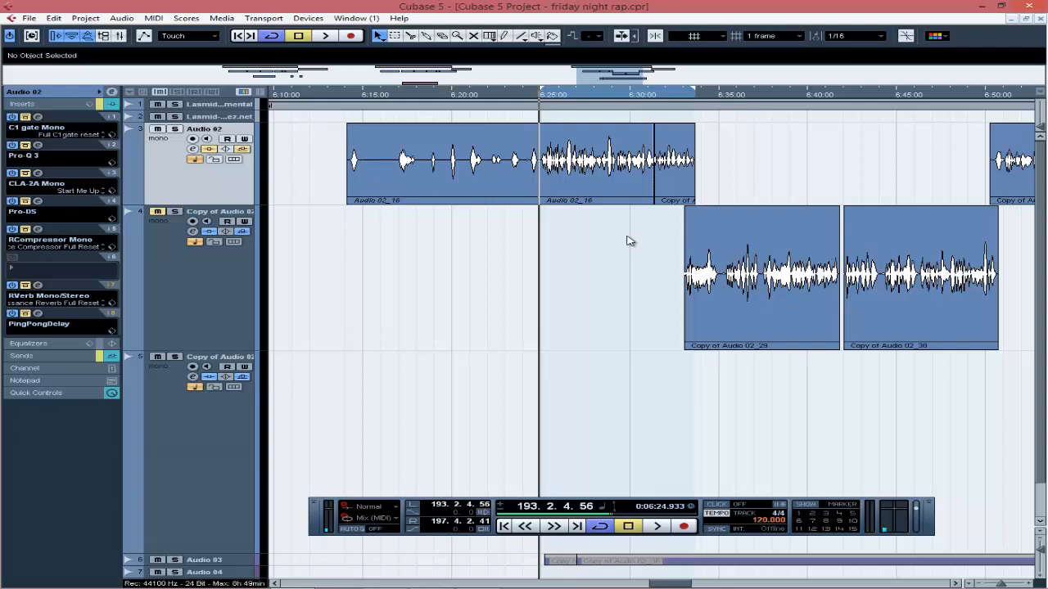
- Solo the Audio 02 track and play the vocal between the locators
key("s")
key("space")
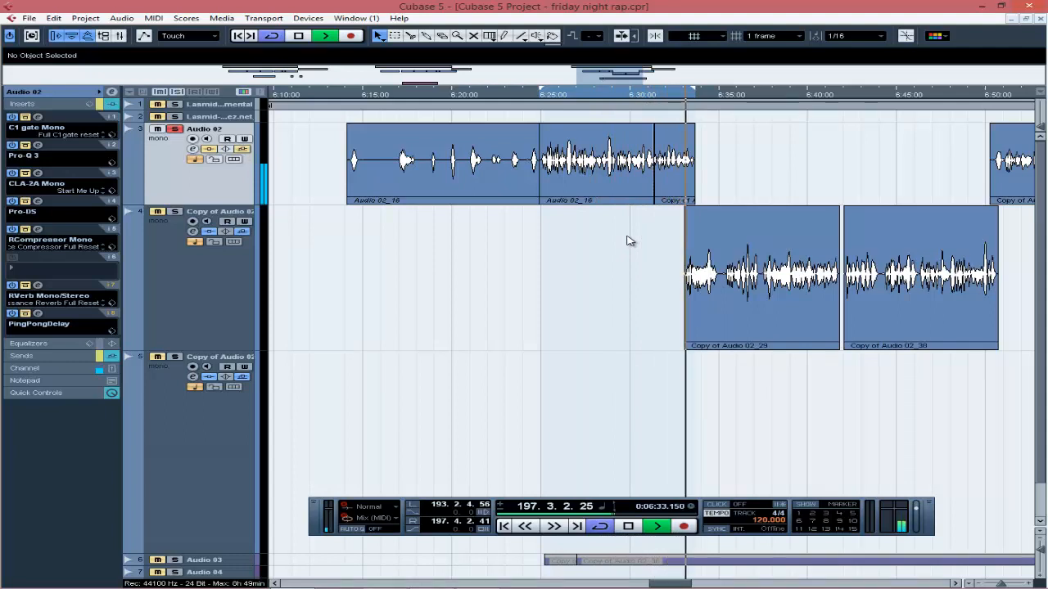
key("space")
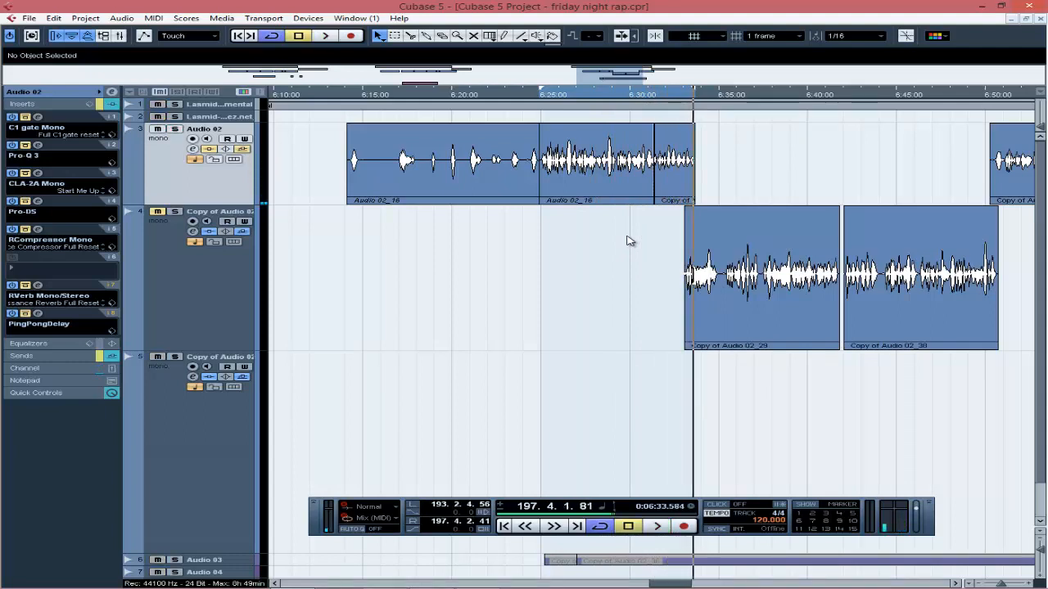
- Return to the left locator and play the looped section with Audio 02 unsoloed alongside the instrumental
key("KP_1")
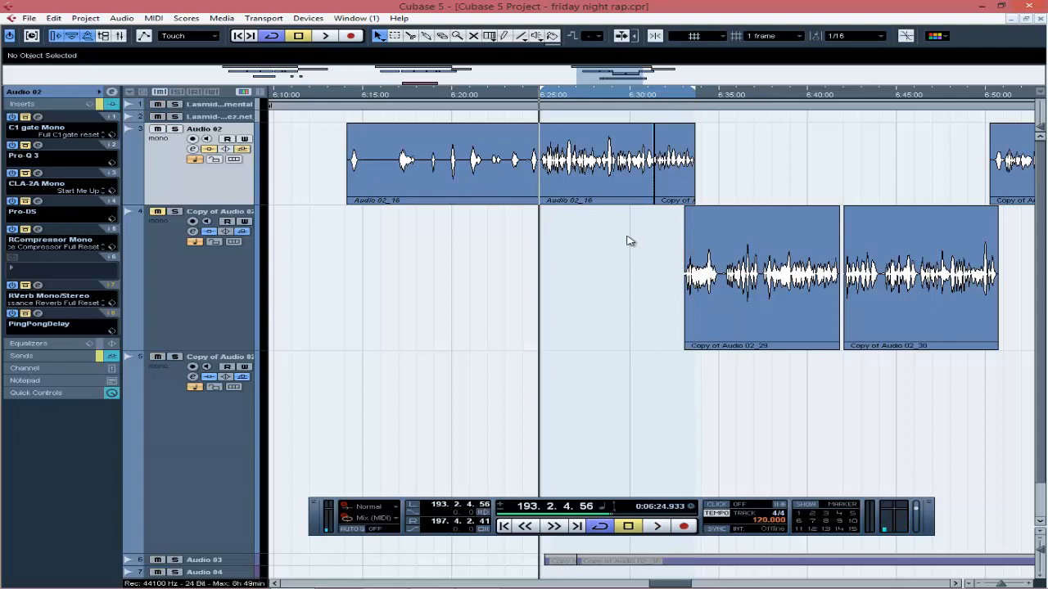
key("space")
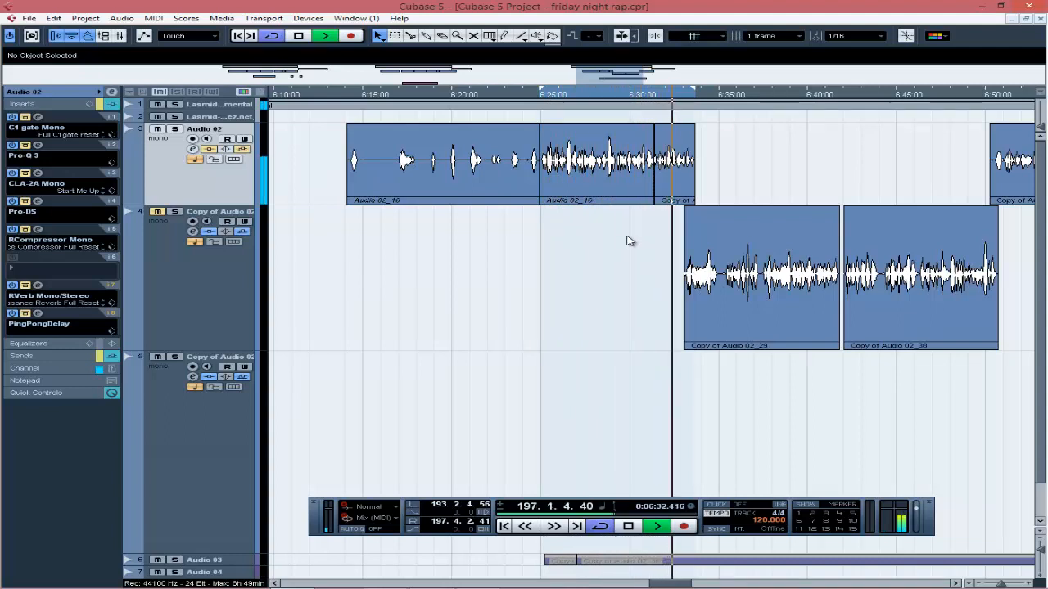
key("space")
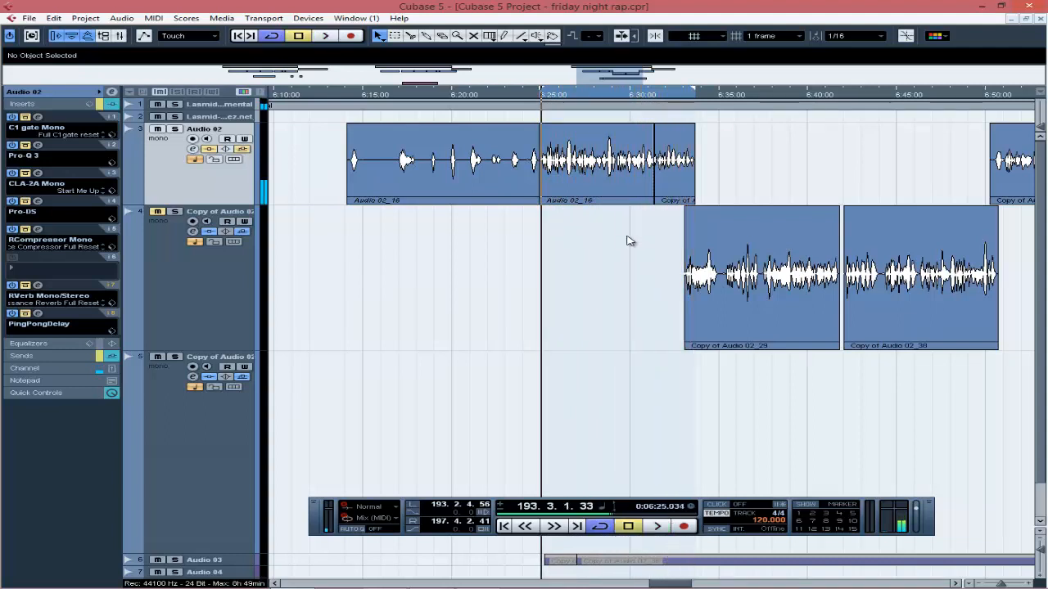
- Turn off the bypass on Audio 02's inserts and sends, and play the looped section with the effects active
left_click(99, 105)
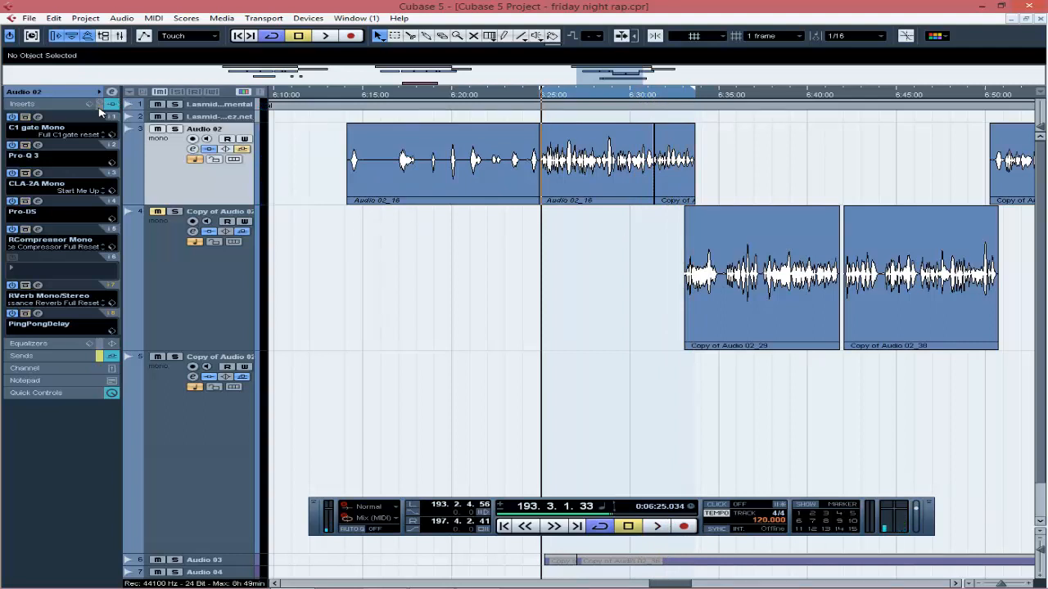
left_click(99, 355)
key("space")
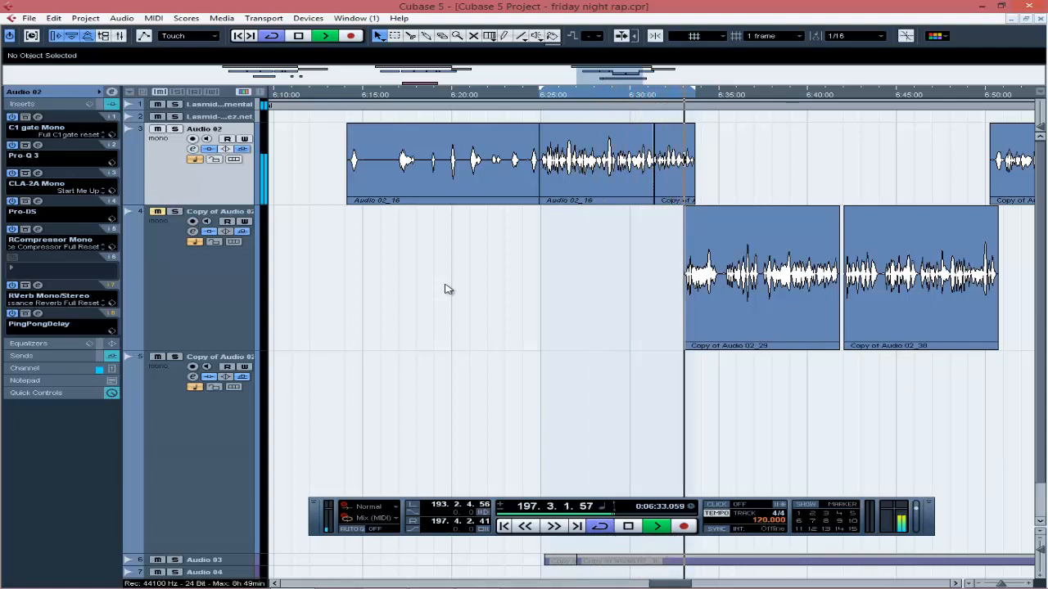
key("space")
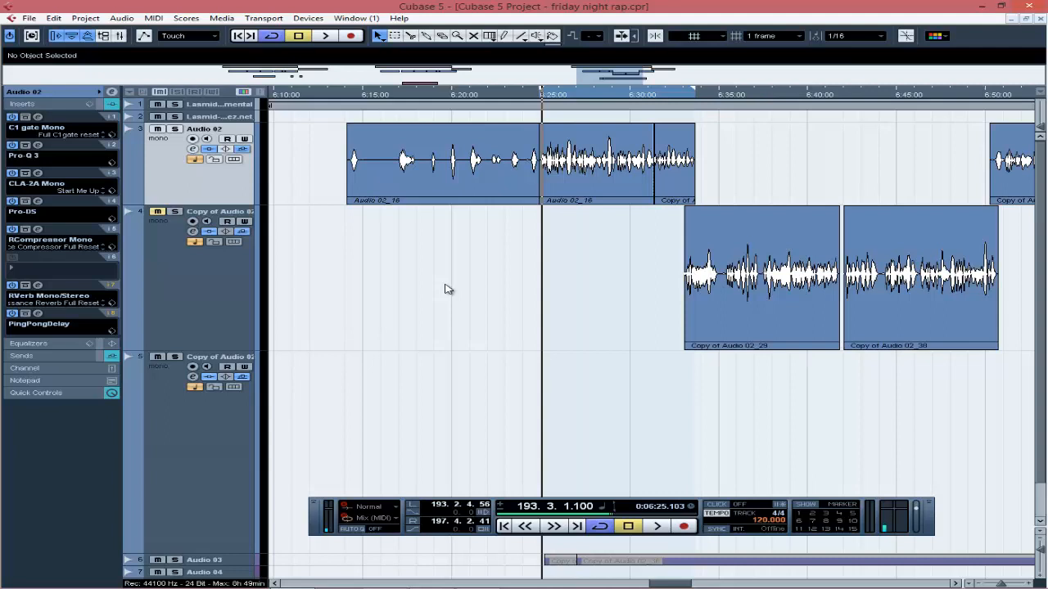
- Lower the volume of the first visible Audio 02 clip to about -6.43 dB and reset it to 0 dB
left_click(433, 186)
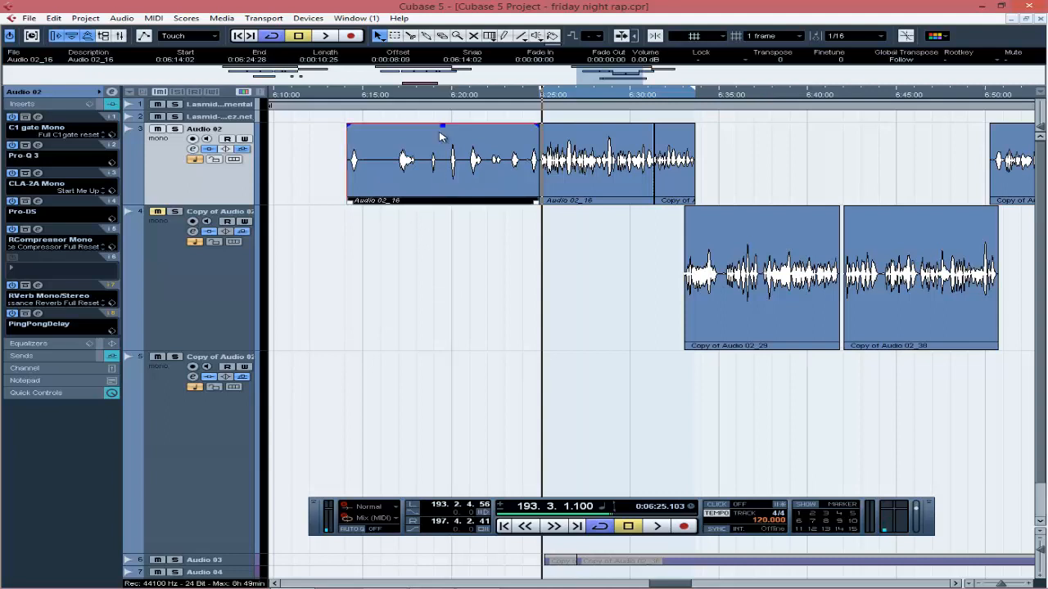
left_click_drag(445, 124, 446, 161)
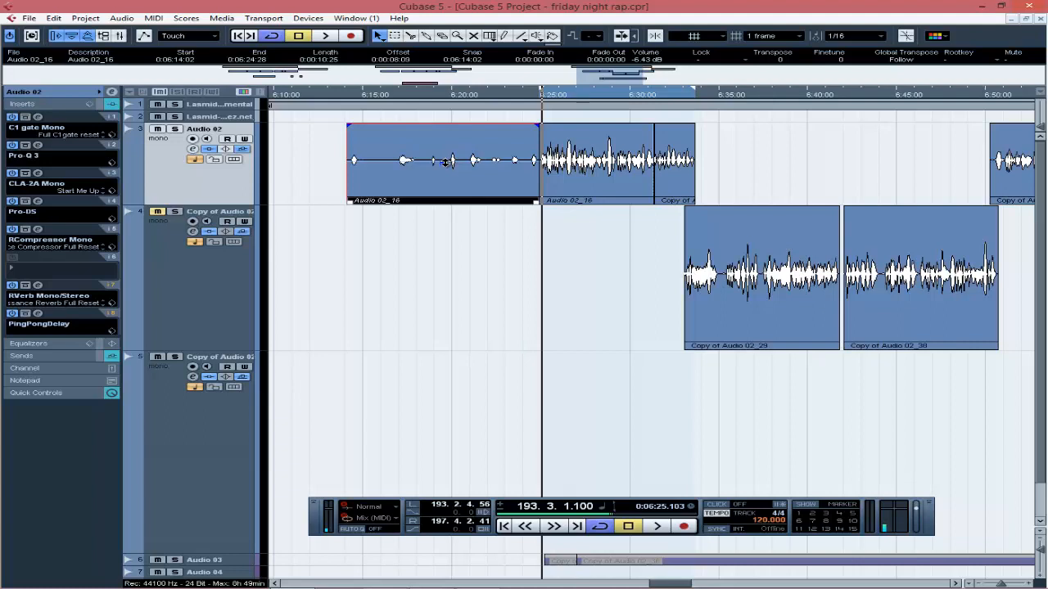
left_click(443, 162)
left_click(647, 60)
type("0")
key("Return")
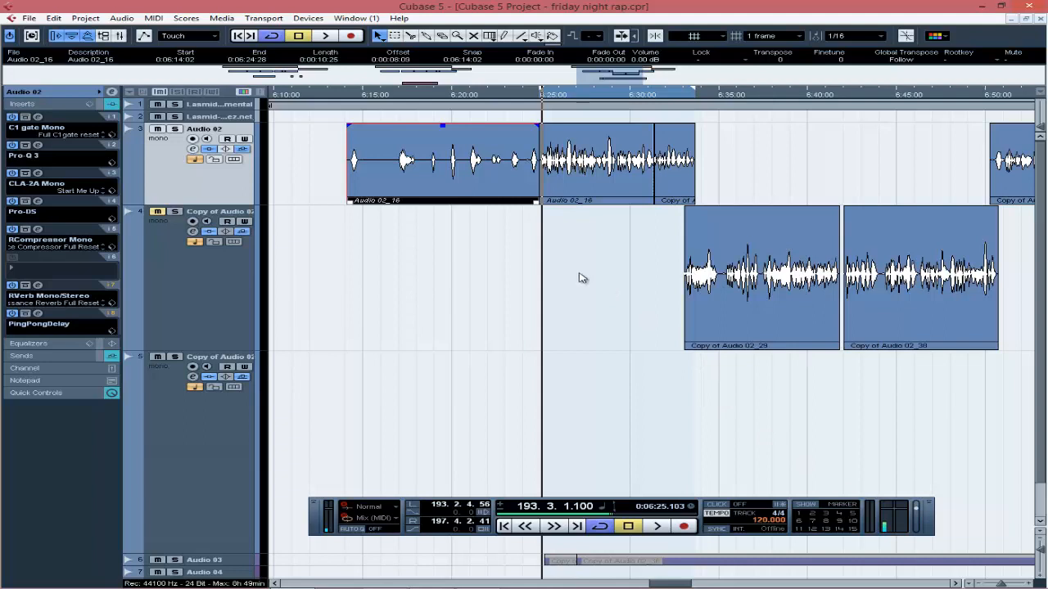
- Solo Audio 02 and play a short part of its unprocessed vocal inside the loop
left_click(173, 131)
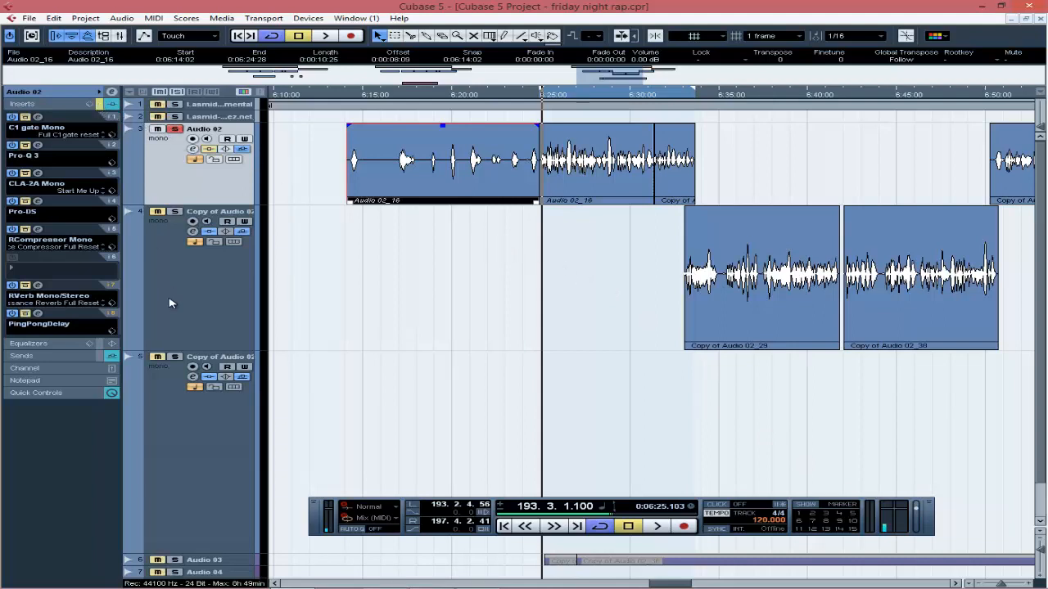
key("space")
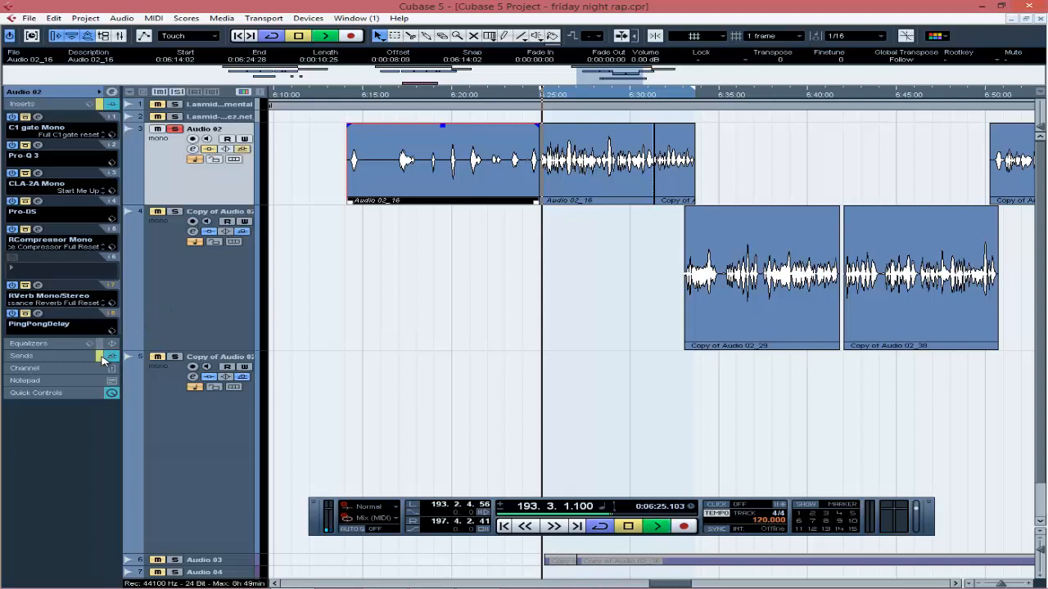
key("space")
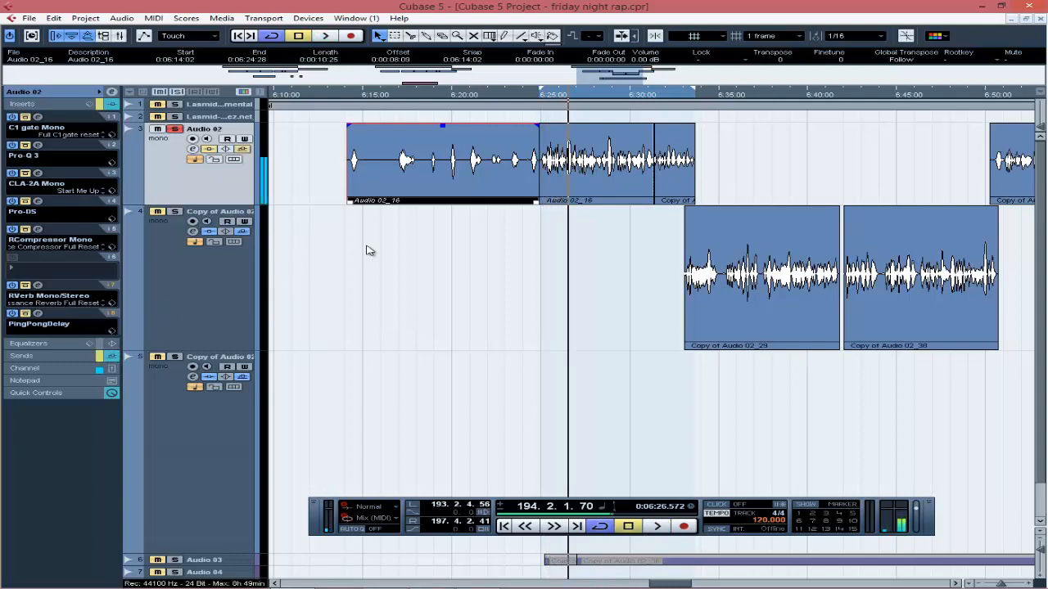
- Lower the volume of the Audio 02 clip at the loop start to about -9.81 dB and play it back
left_click(584, 170)
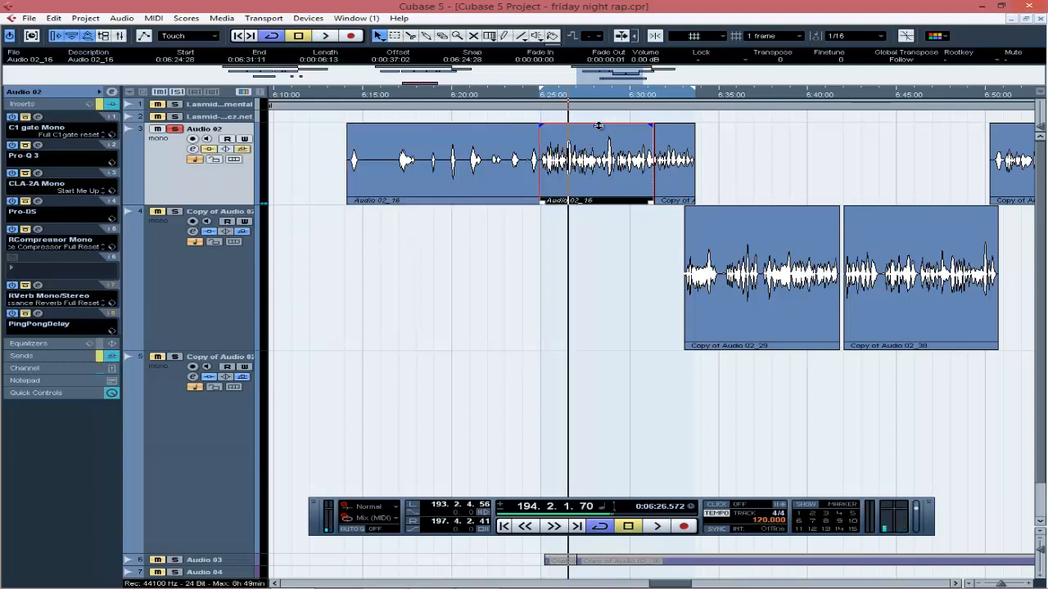
left_click_drag(599, 126, 596, 174)
key("space")
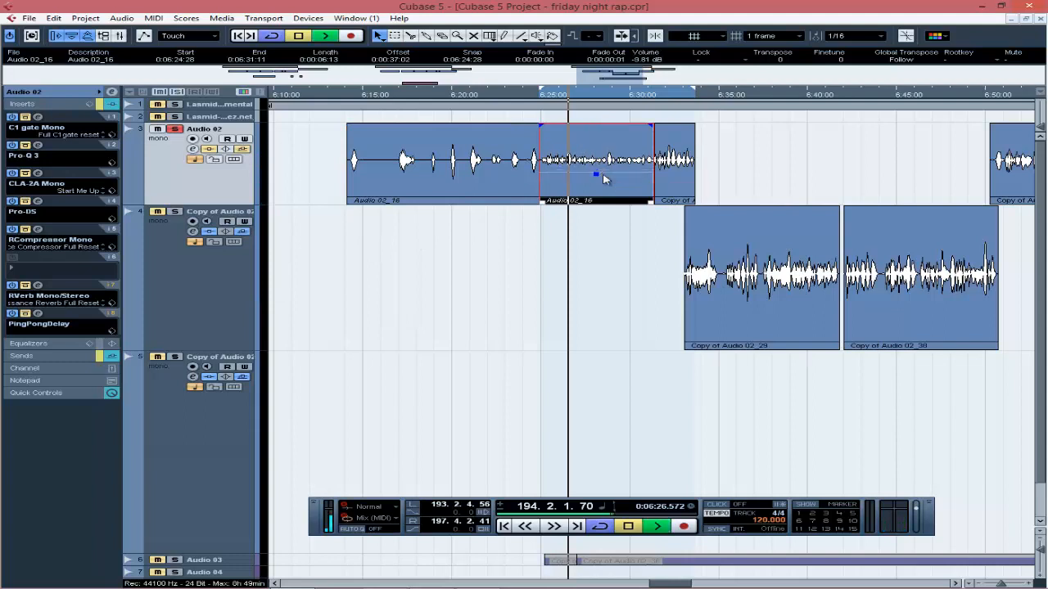
key("space")
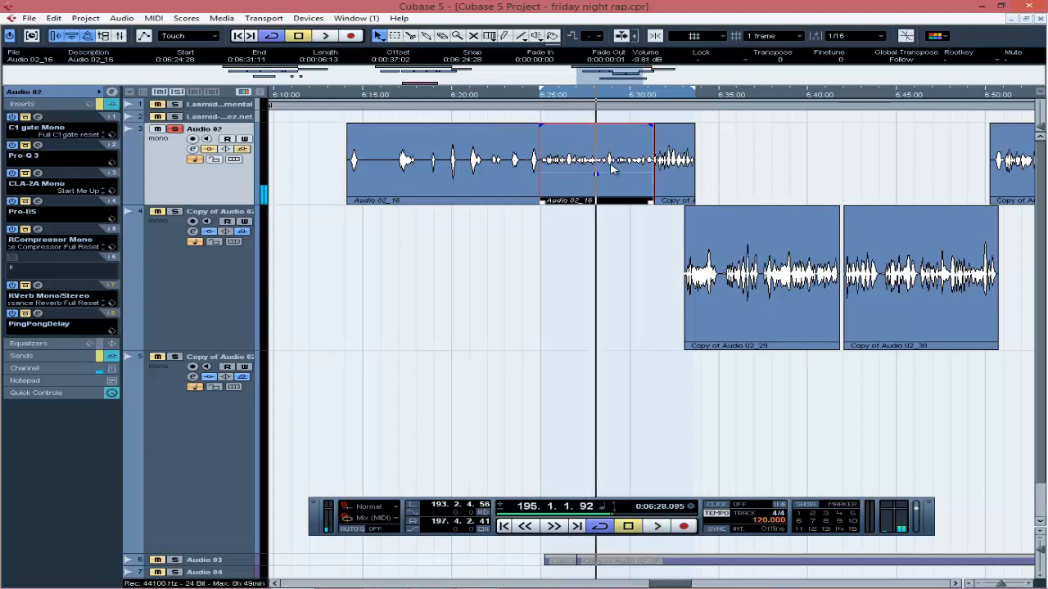
- Set the volume of the clip at the loop start to 0 dB and deselect it
left_click(643, 60)
type("00")
key("Return")
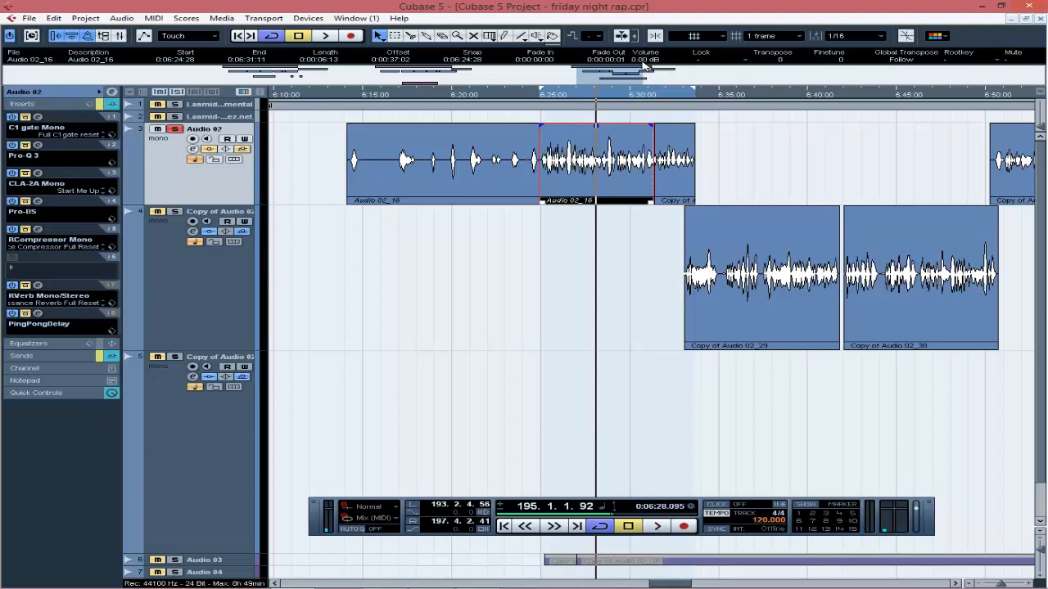
left_click(505, 278)
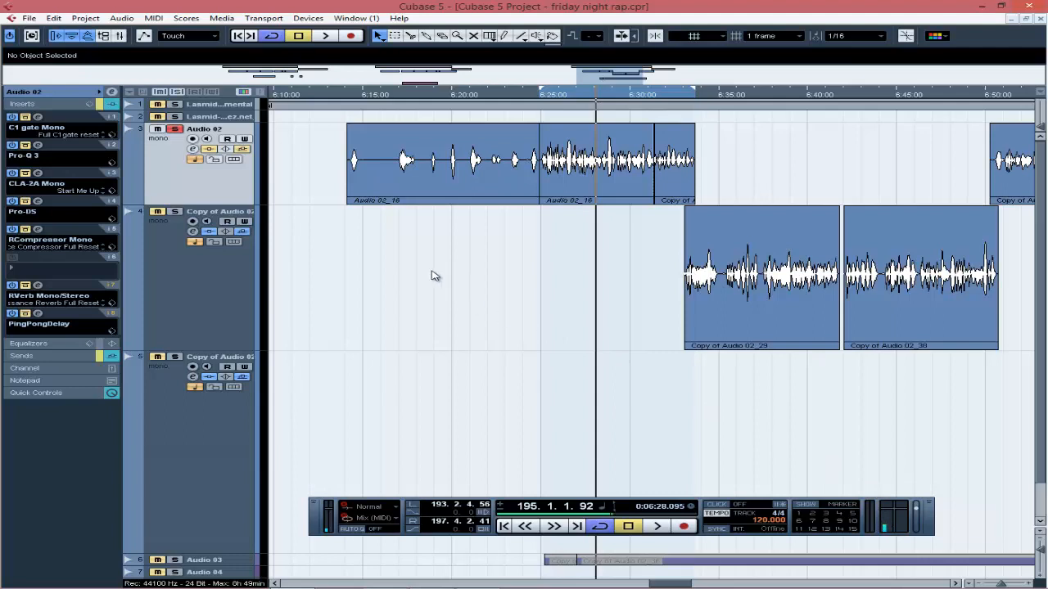
- Enable the C1 gate Mono insert on Audio 02, review its gate settings, and leave the track soloed
left_click(175, 130)
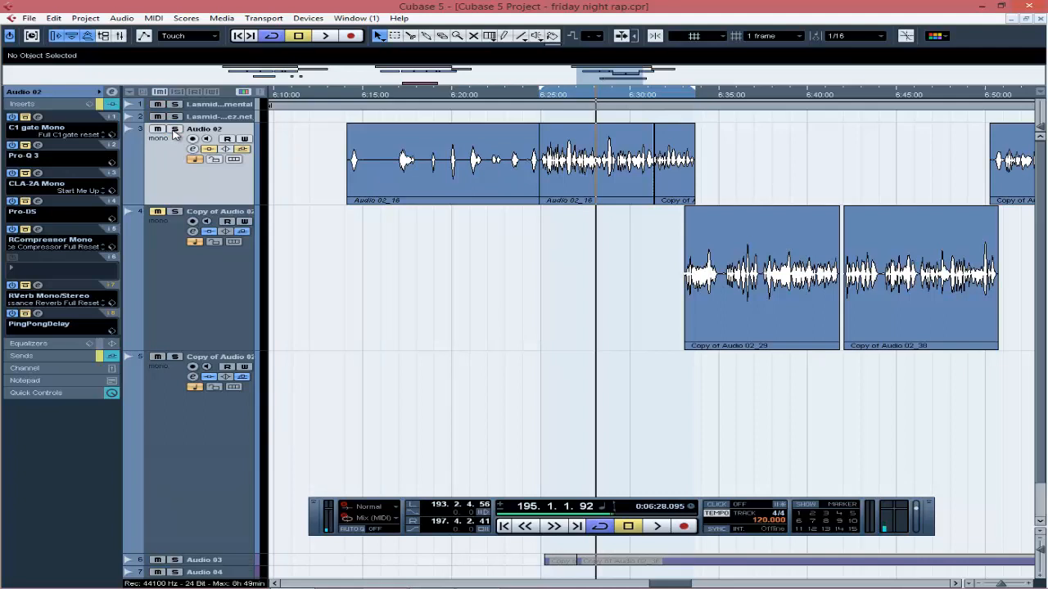
left_click(26, 119)
left_click(37, 117)
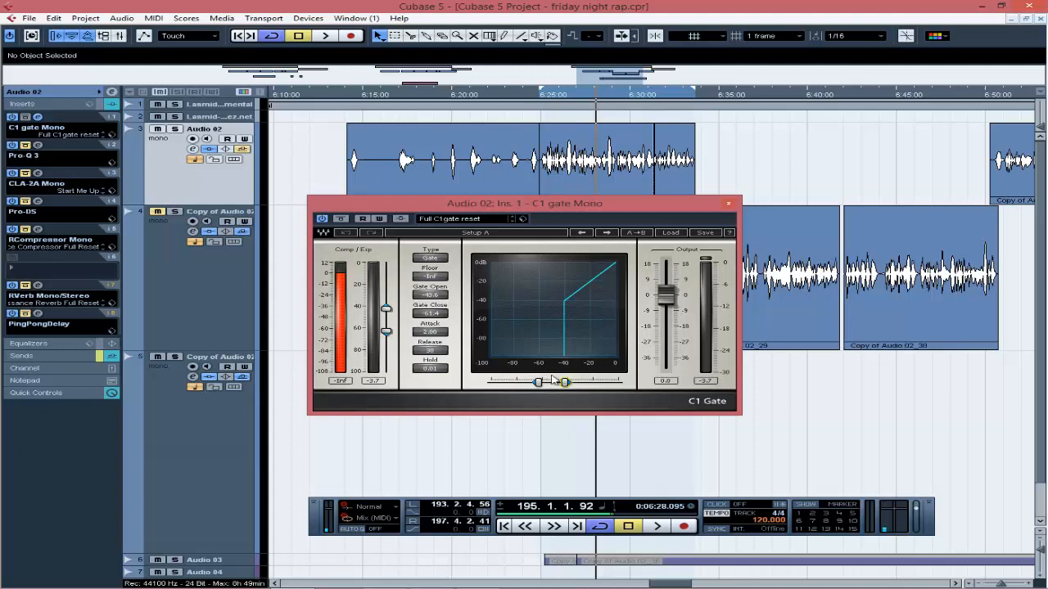
key("s")
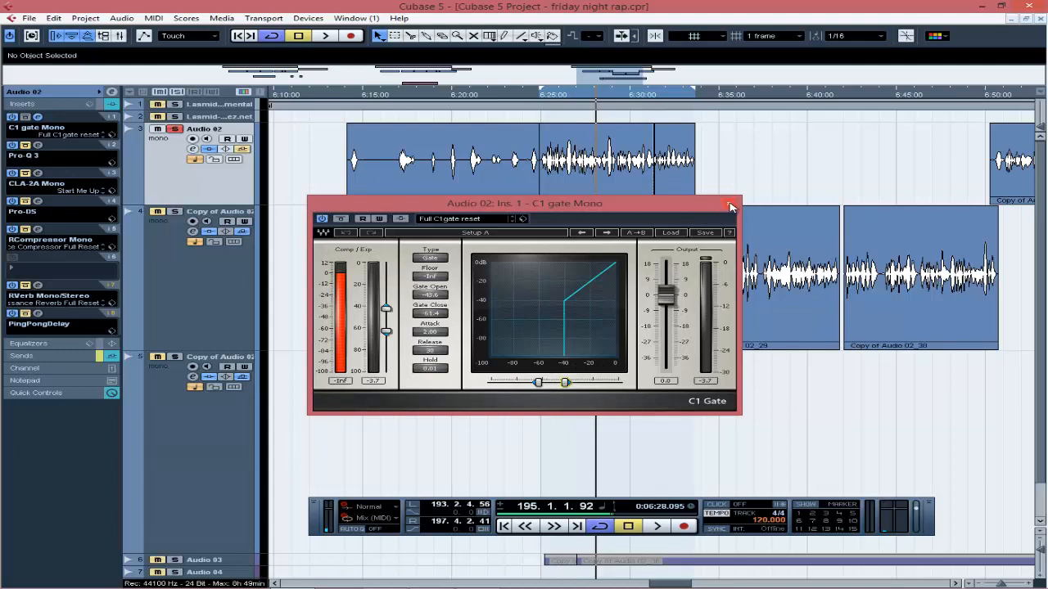
left_click(731, 207)
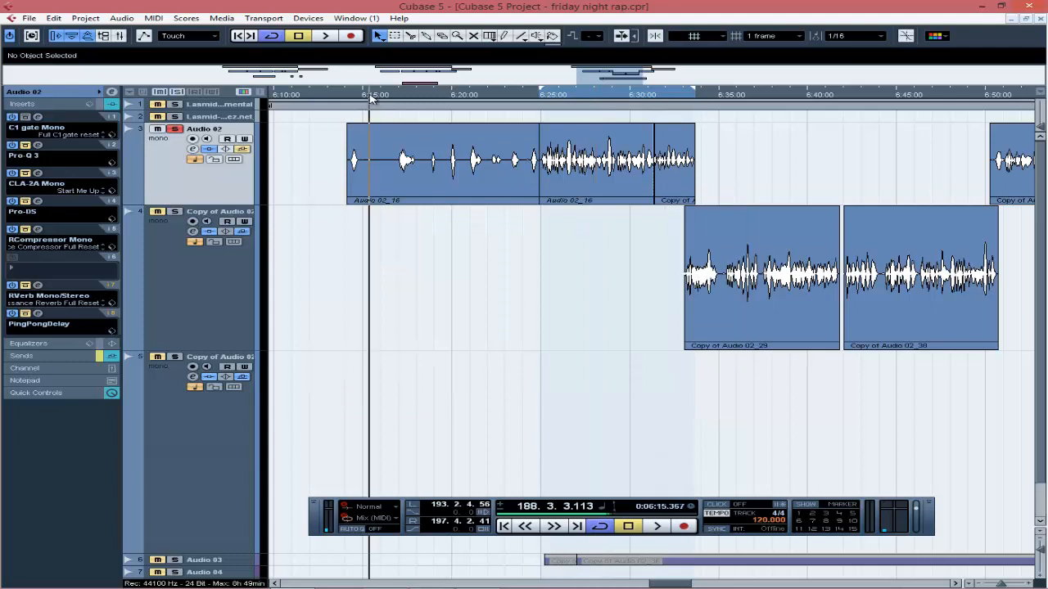
- Play the soloed, gated vocal from about 6:15 and return the cursor to that point
left_click(369, 97)
key("space")
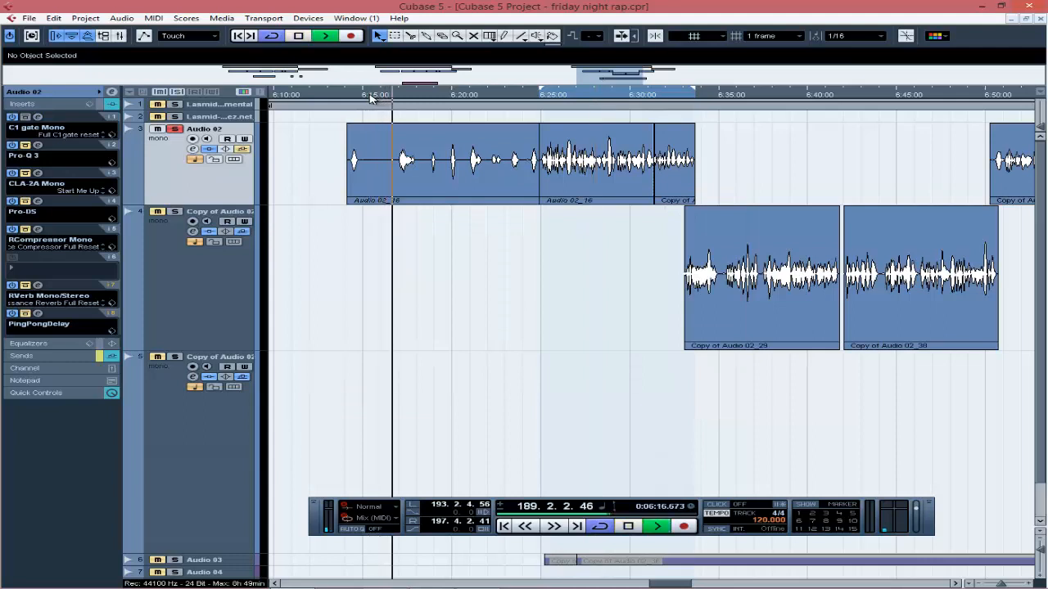
key("space")
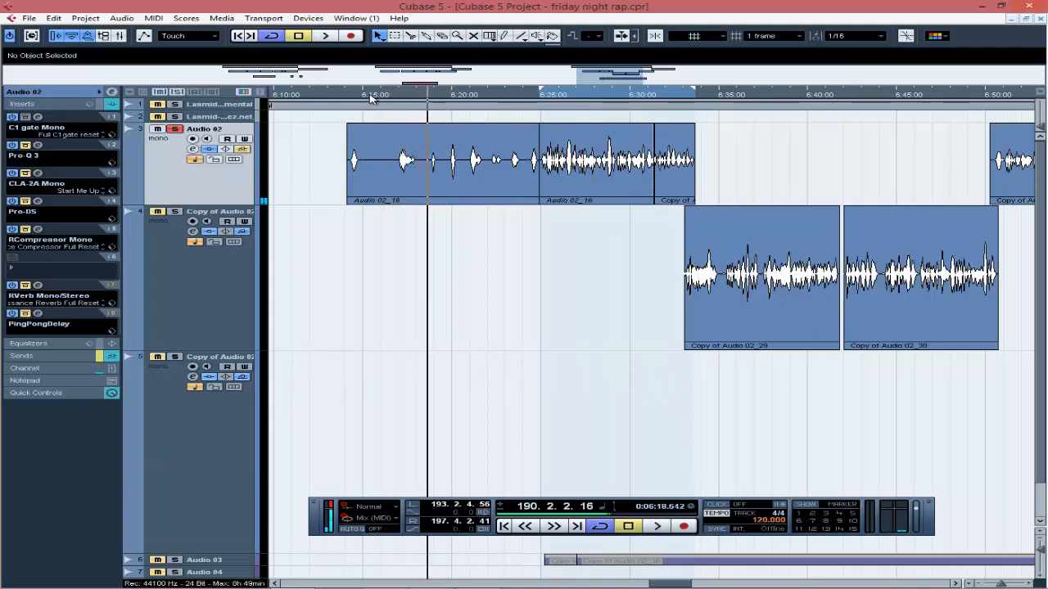
left_click(370, 96)
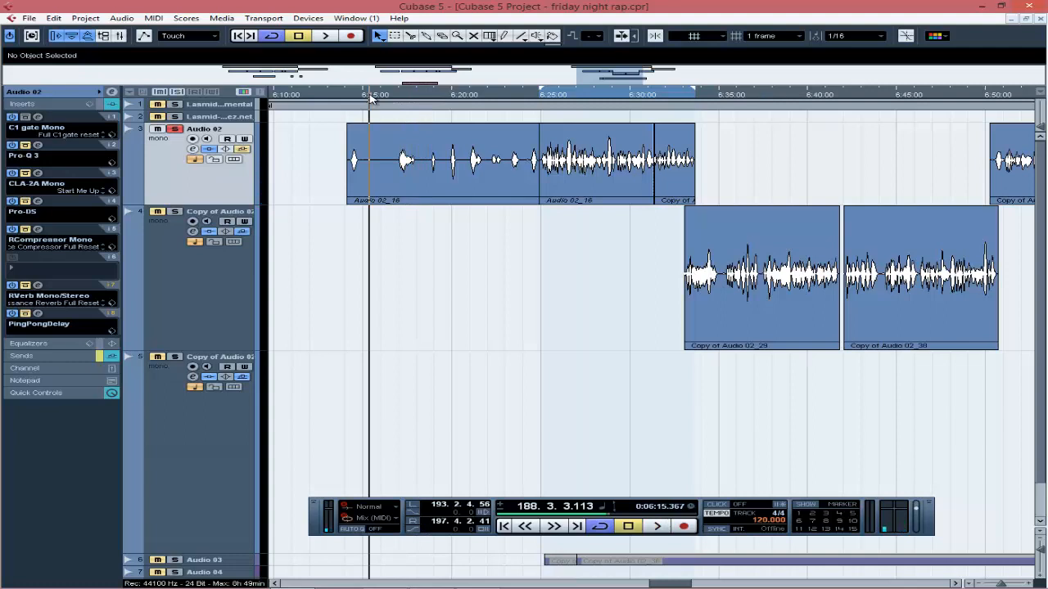
- Enable and open the Pro-Q 3 insert on Audio 02 and play the vocal through the EQ
left_click(38, 145)
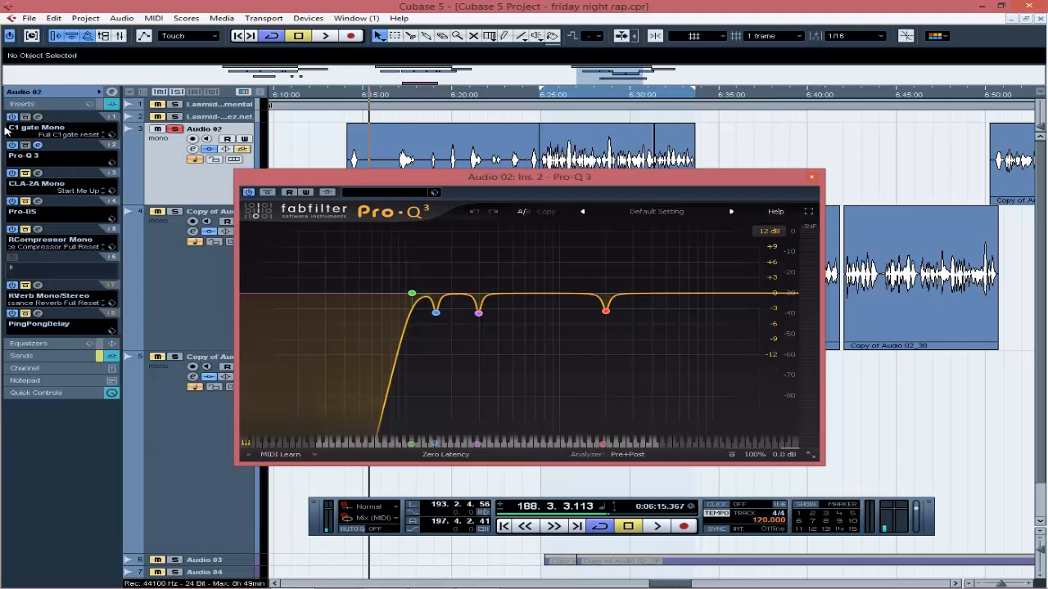
key("space")
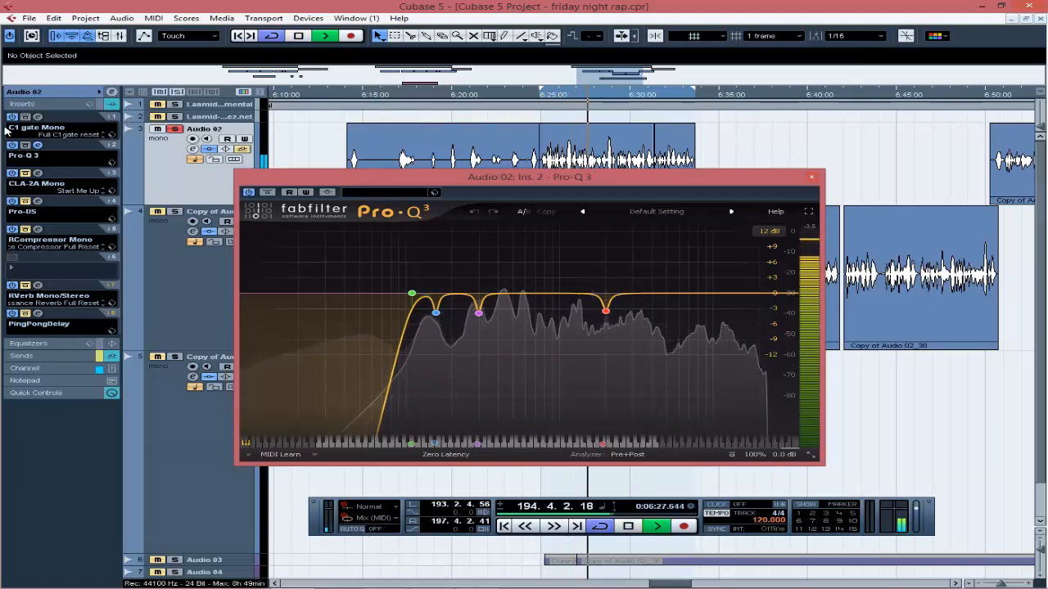
key("space")
- Compare the looped vocal with Pro-Q 3 switched off and back on, leaving the EQ enabled
left_click(250, 193)
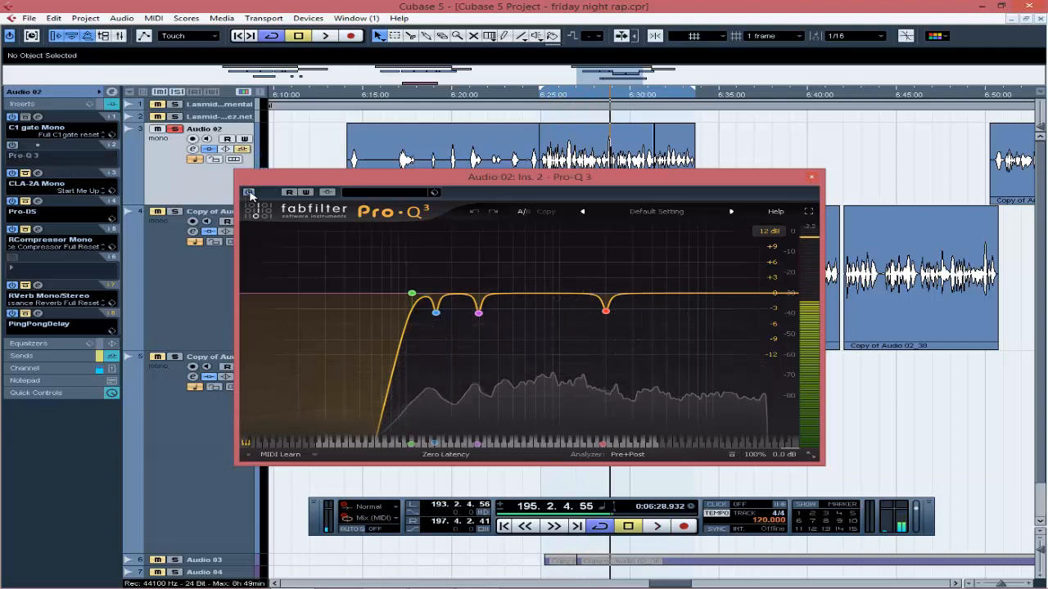
key("space")
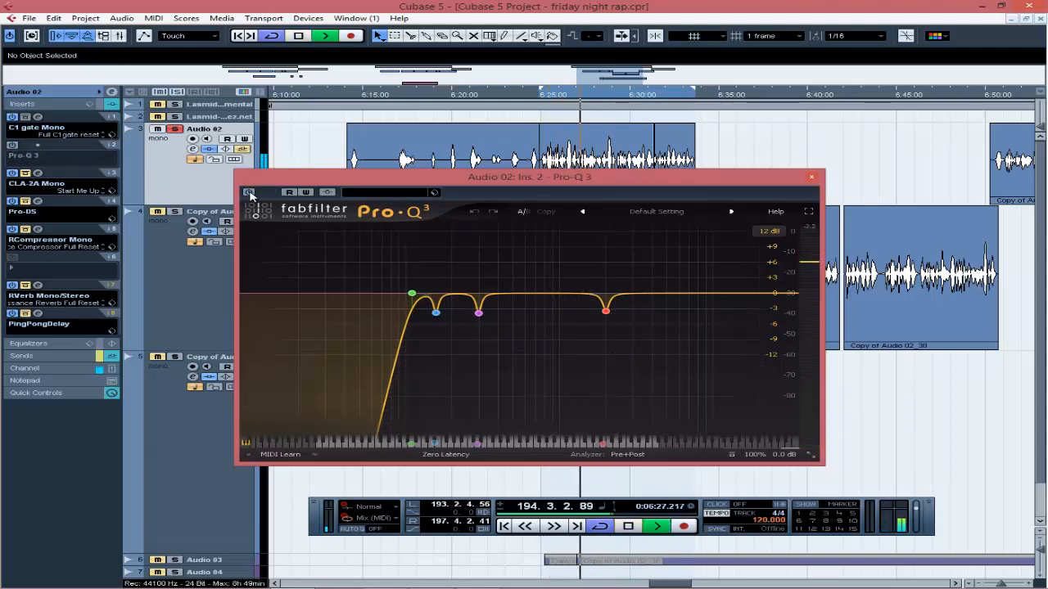
left_click(250, 194)
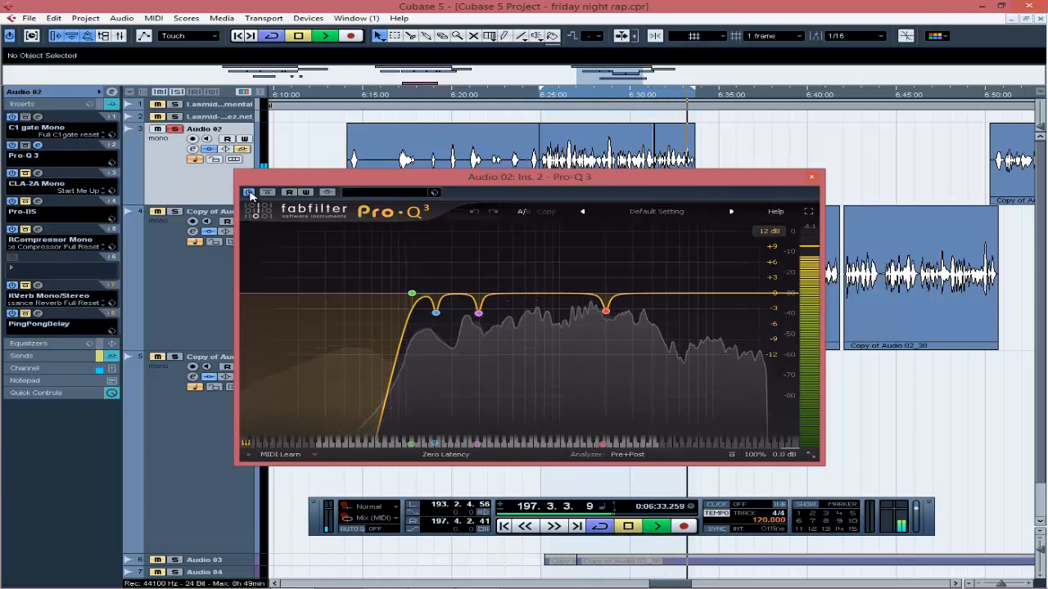
key("space")
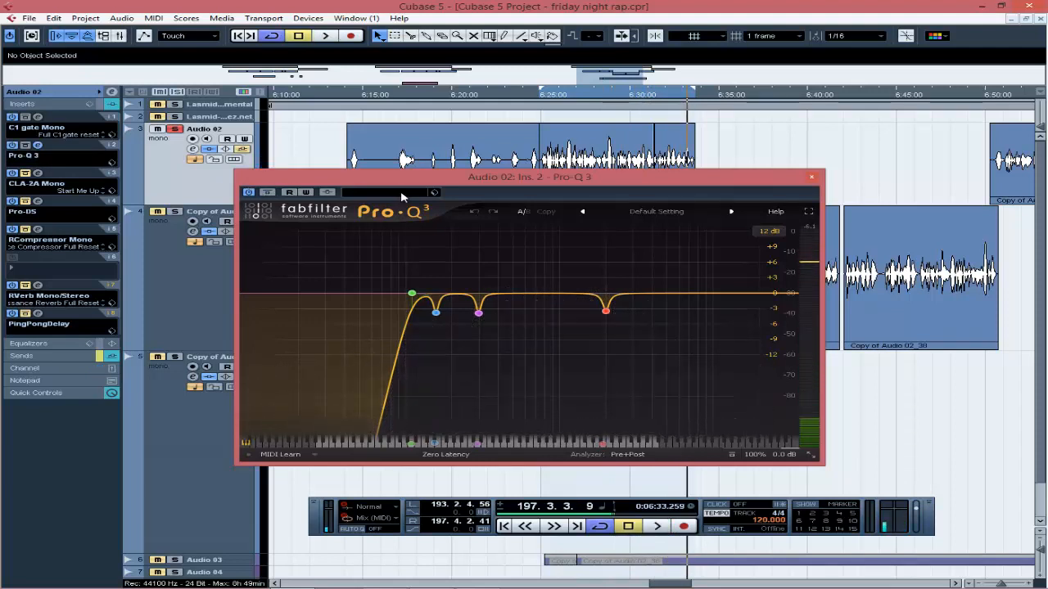
- Inspect the frequency, gain and Q of the red and blue Pro-Q 3 cuts and close the equalizer
mouse_move(567, 320)
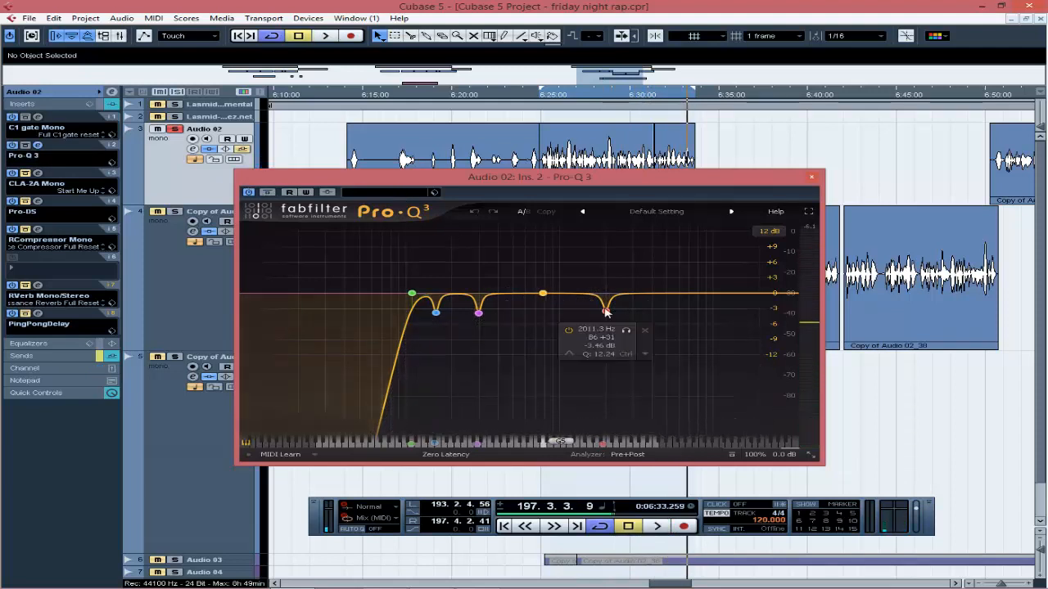
mouse_move(438, 314)
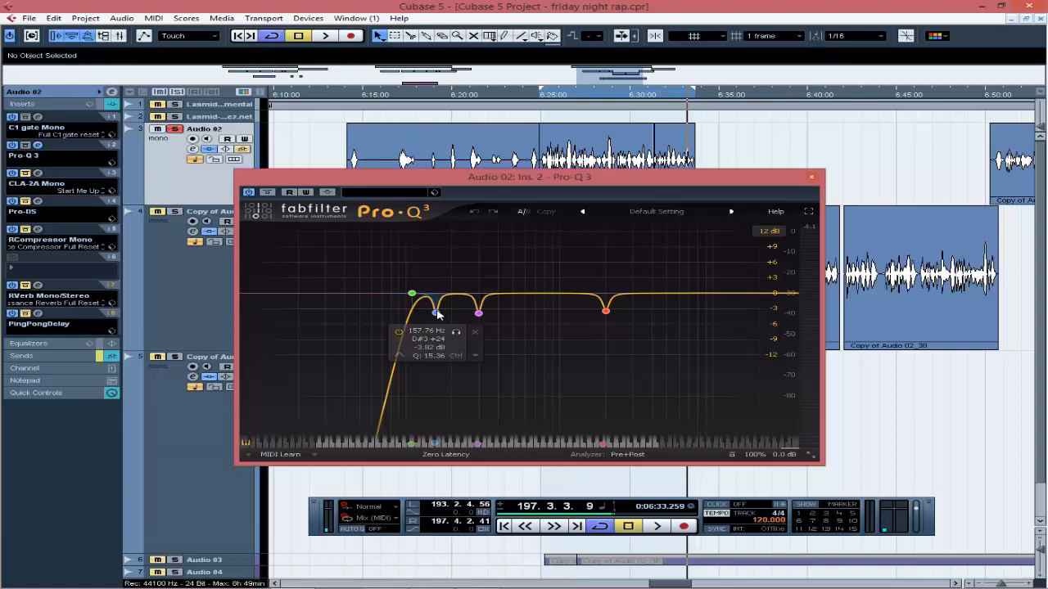
left_click(812, 177)
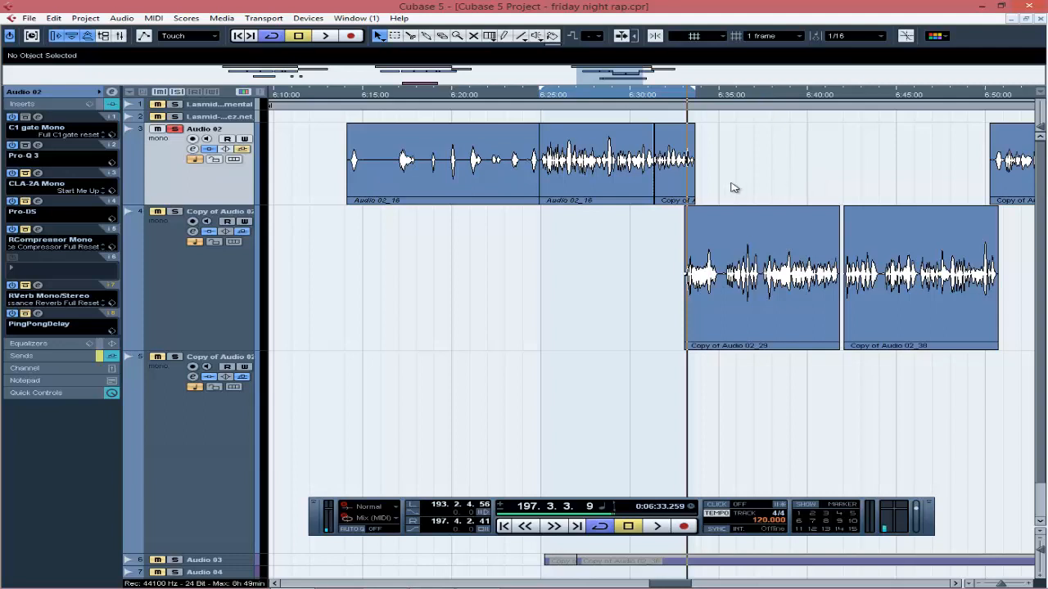
- Enable and open the CLA-2A insert on Audio 02 and play the vocal through it from about 6:25
left_click(38, 173)
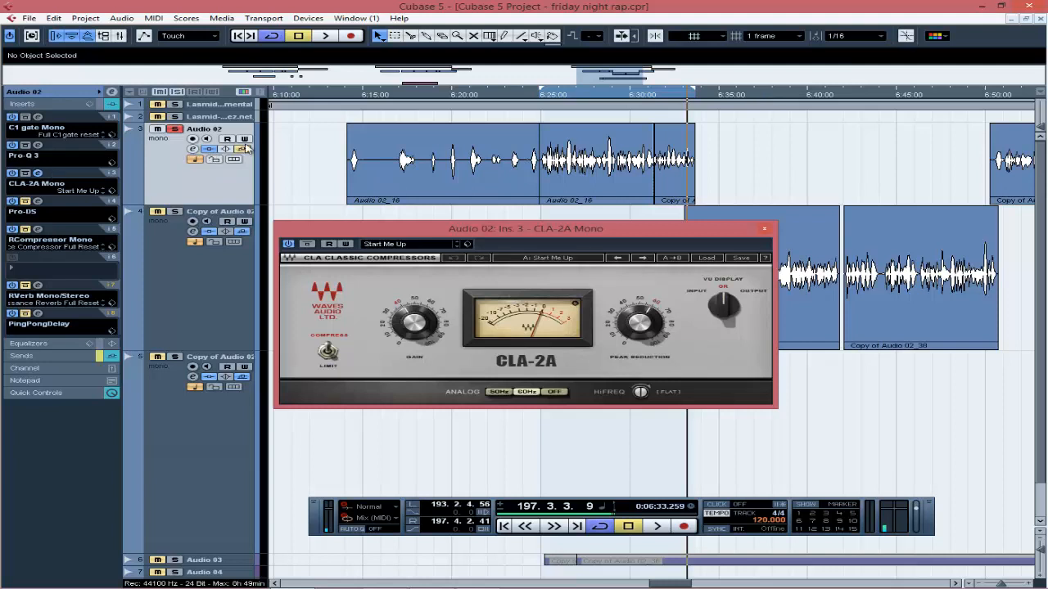
left_click_drag(577, 80, 610, 82)
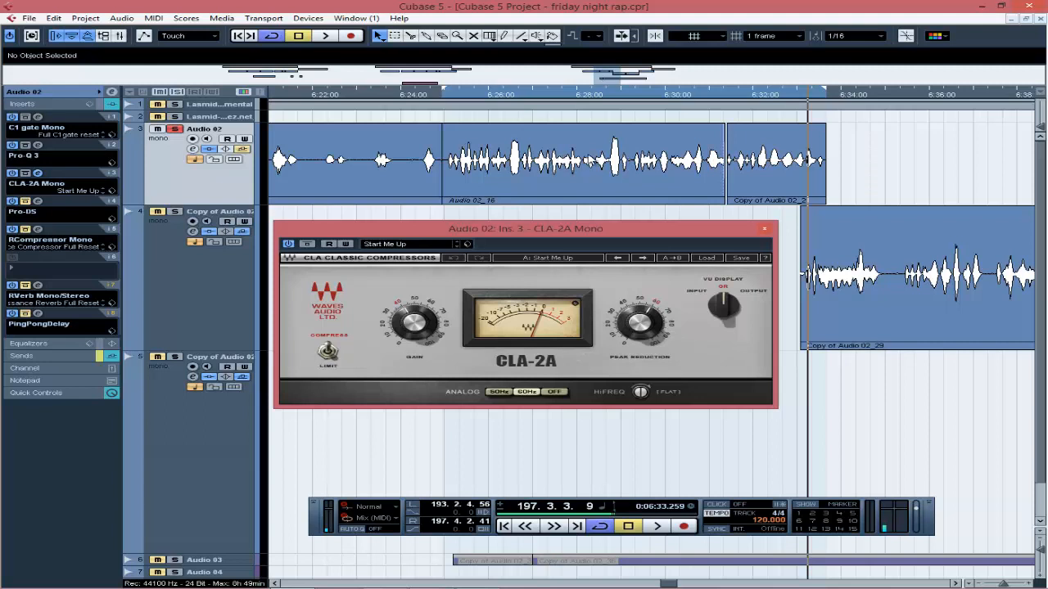
key("3")
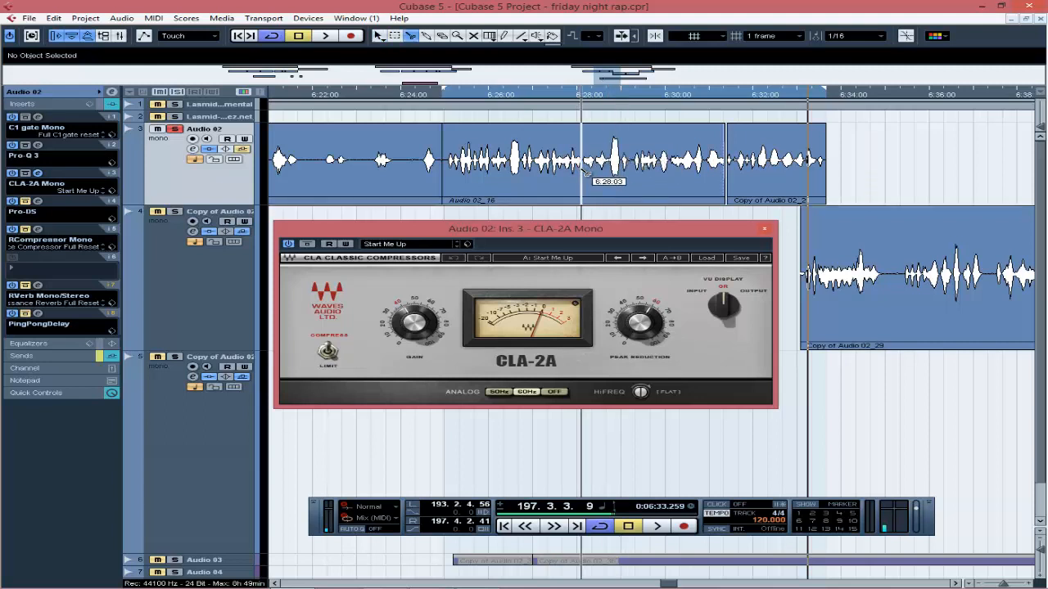
key("1")
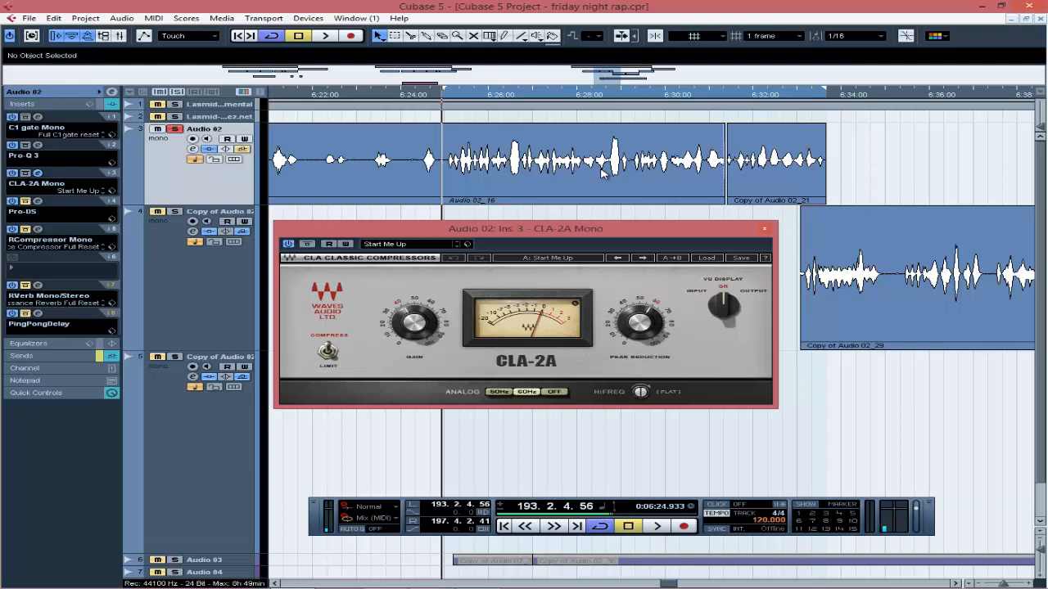
key("space")
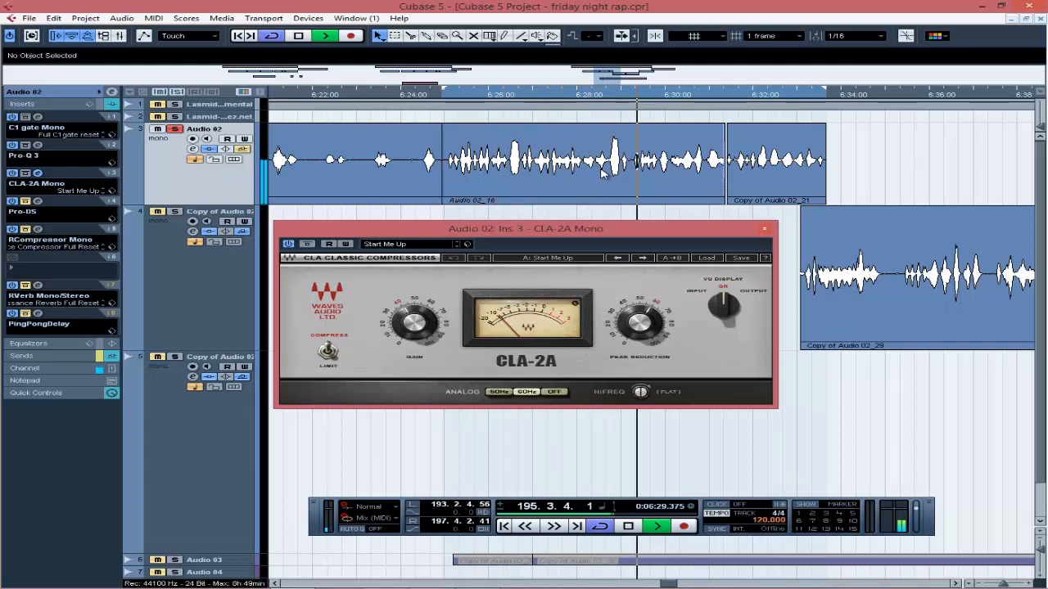
key("space")
key("KP_0")
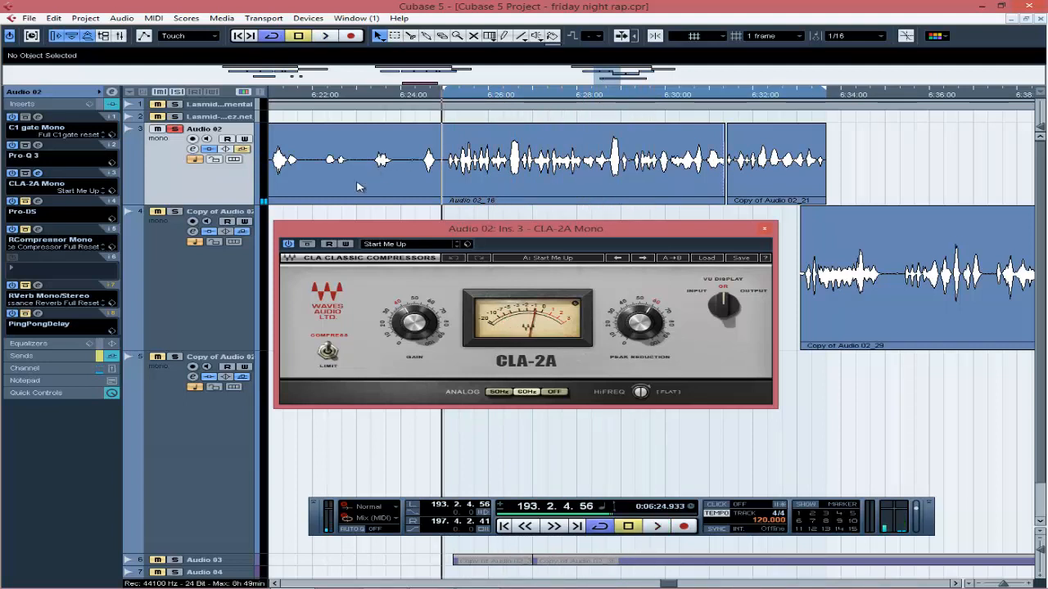
- Compare the looped vocal from about 6:25 with the CLA-2A compressor repeatedly switched off and on
left_click(288, 244)
key("space")
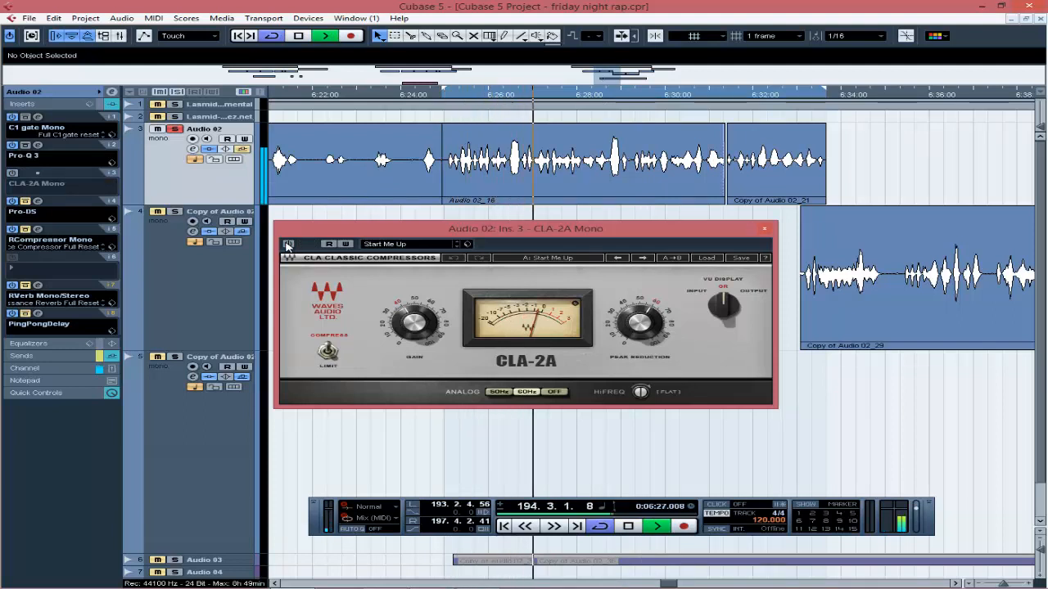
left_click(288, 244)
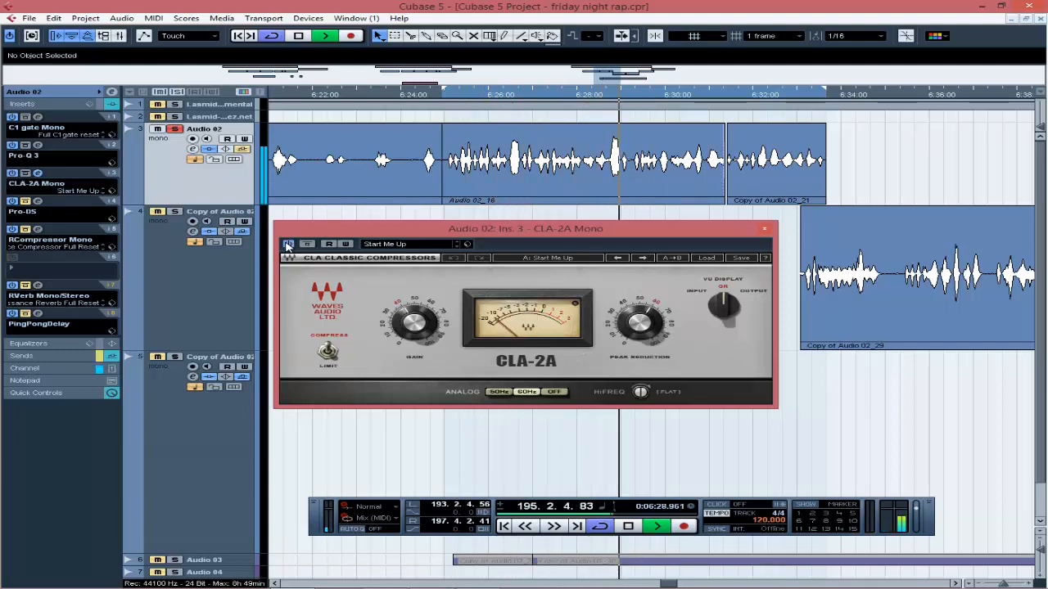
left_click(288, 244)
left_click(288, 244)
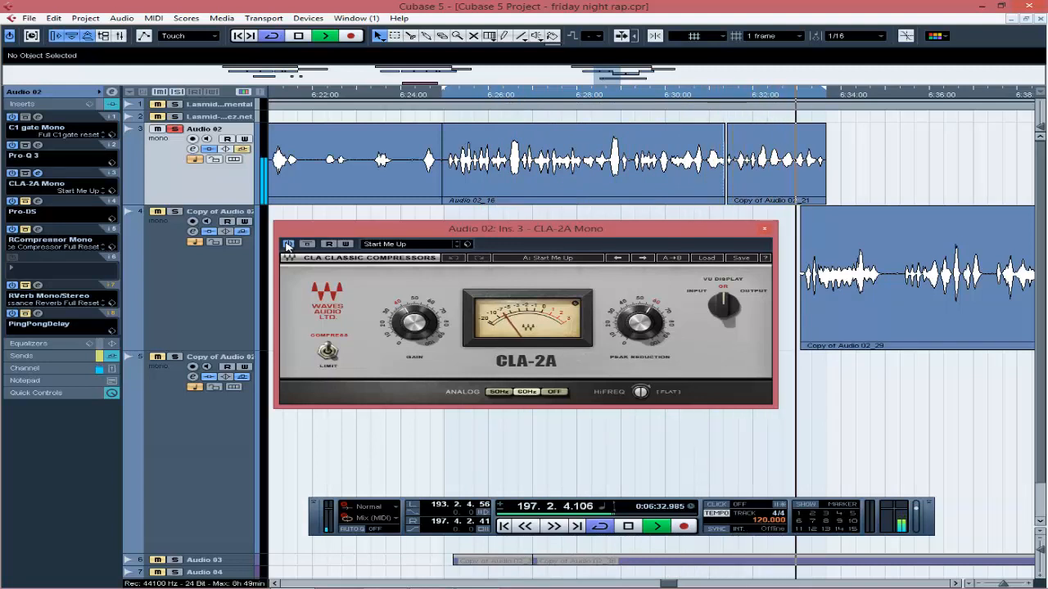
left_click(288, 244)
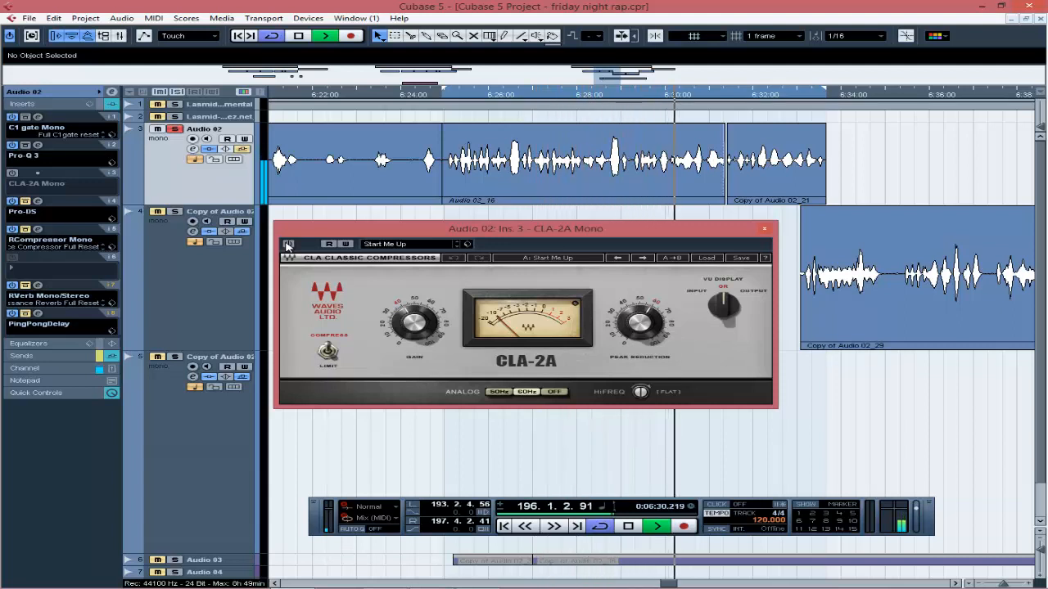
key("space")
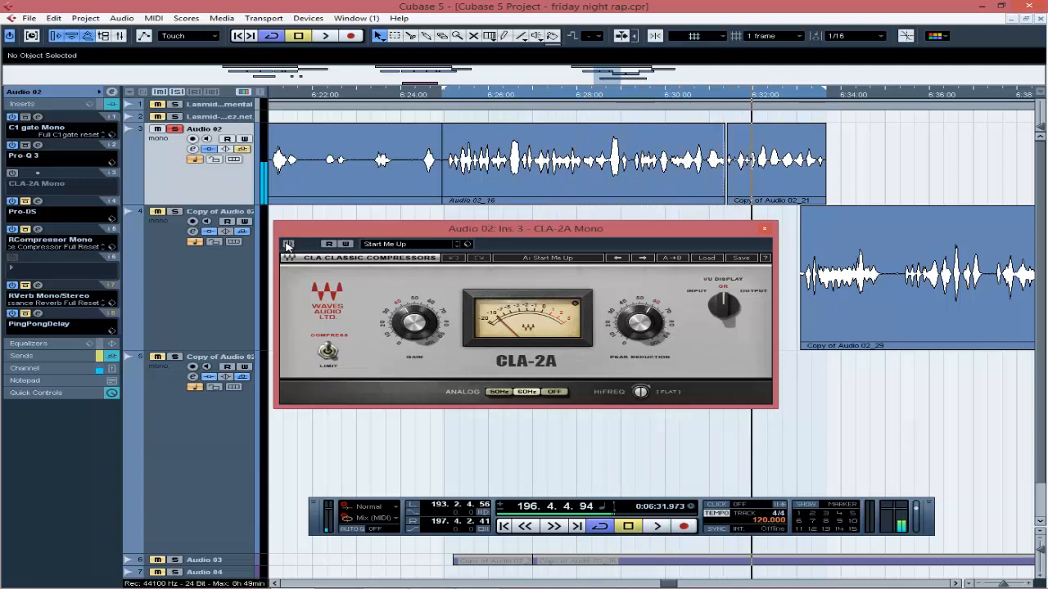
- Replay the phrase near 6:31 with CLA-2A off and again with it on, and close the compressor
left_click(722, 98)
key("space")
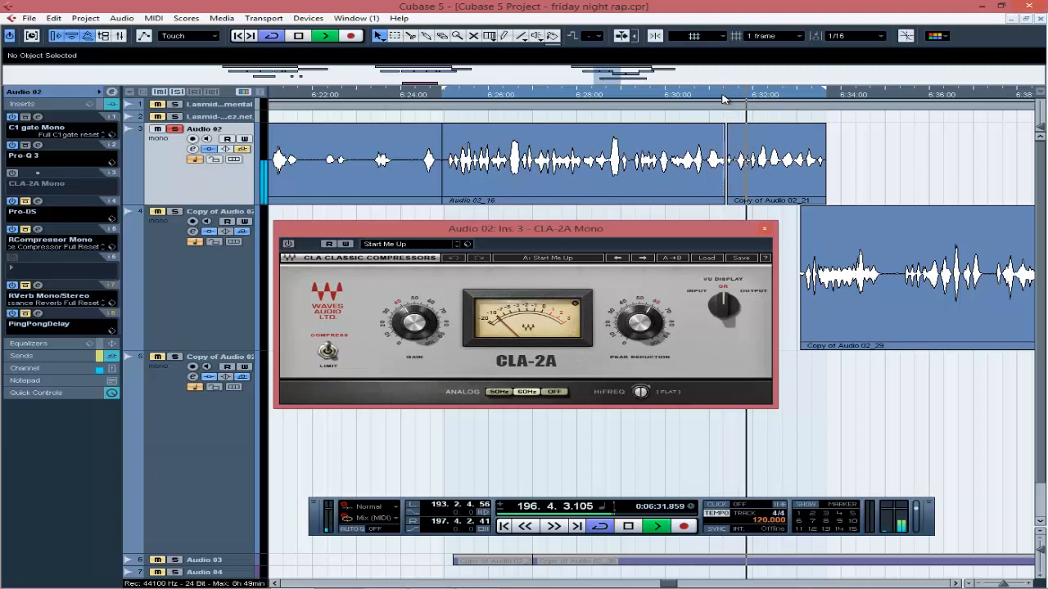
key("space")
left_click(691, 99)
left_click(287, 245)
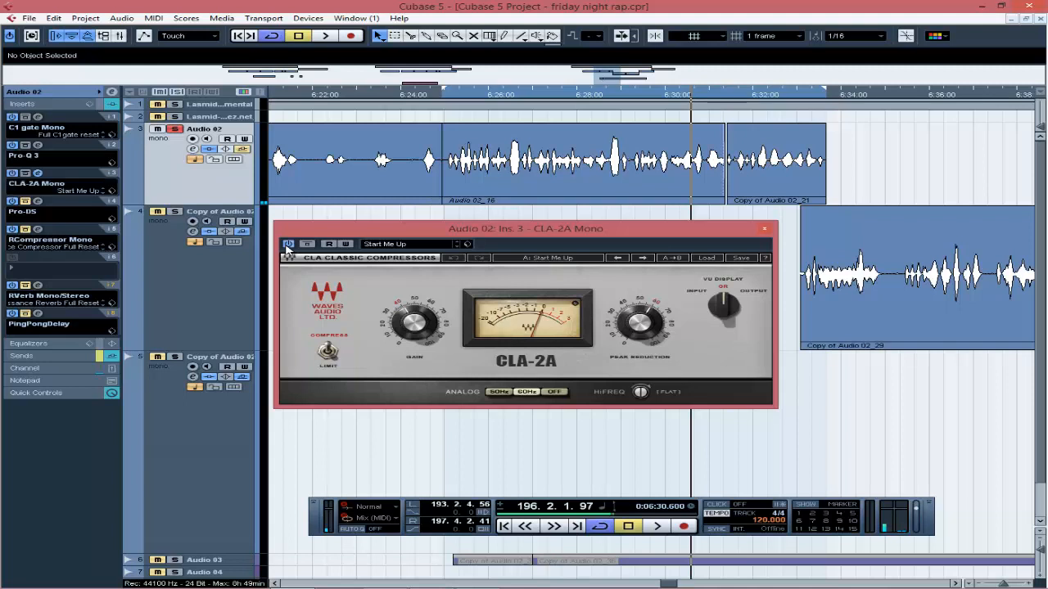
key("space")
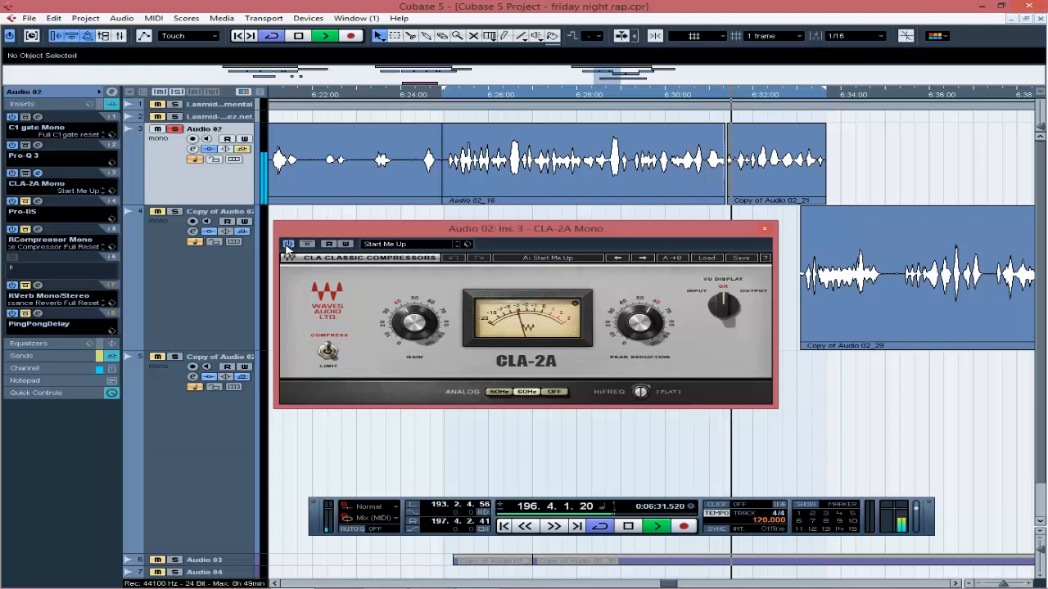
key("space")
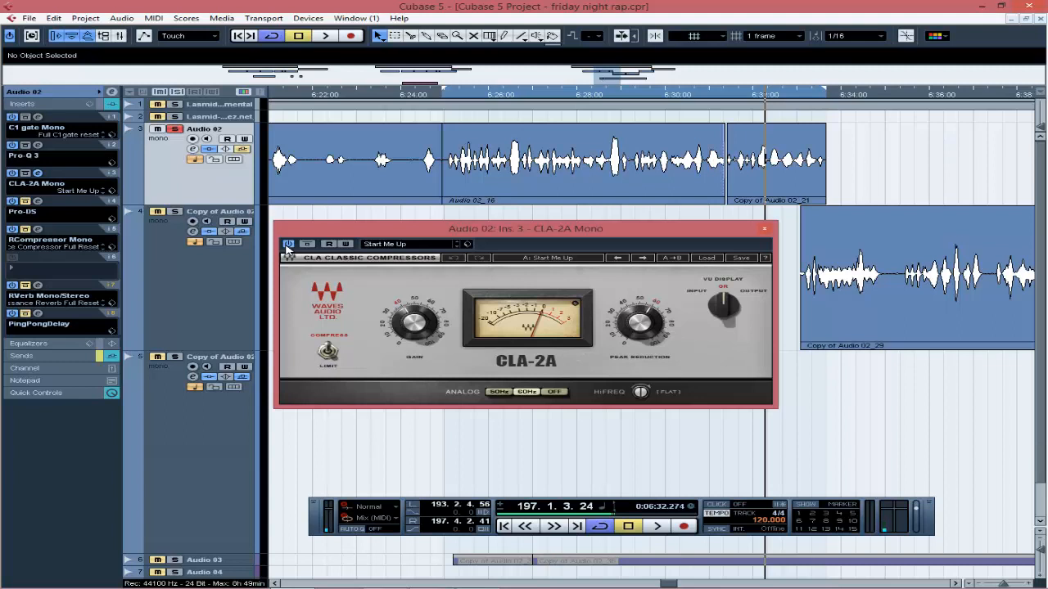
mouse_move(654, 325)
left_click(768, 232)
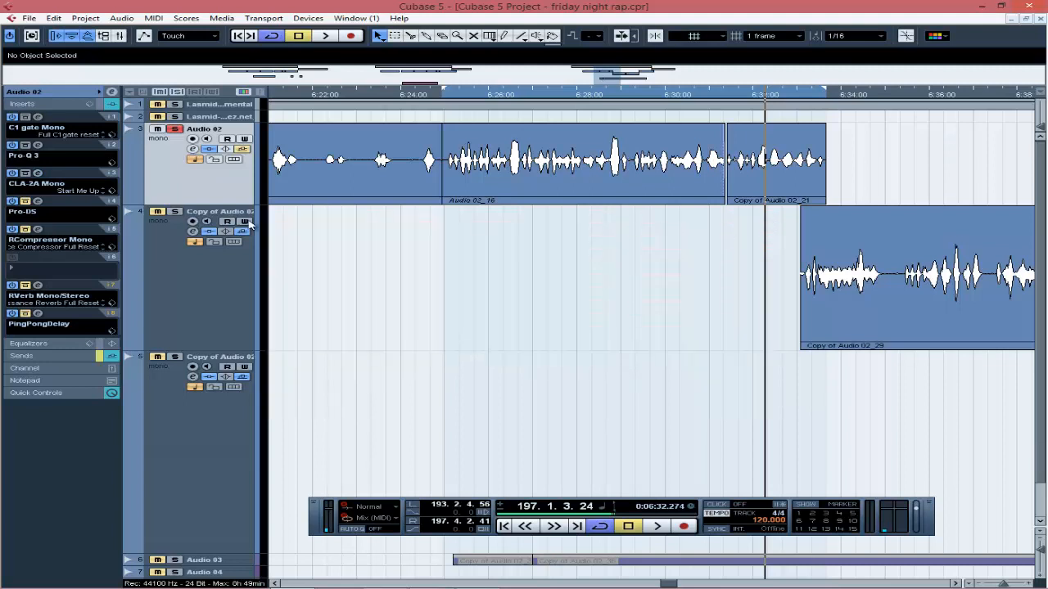
- Enable and open the Pro-DS insert on Audio 02 and play the vocal through the de-esser from about 6:25
left_click(37, 202)
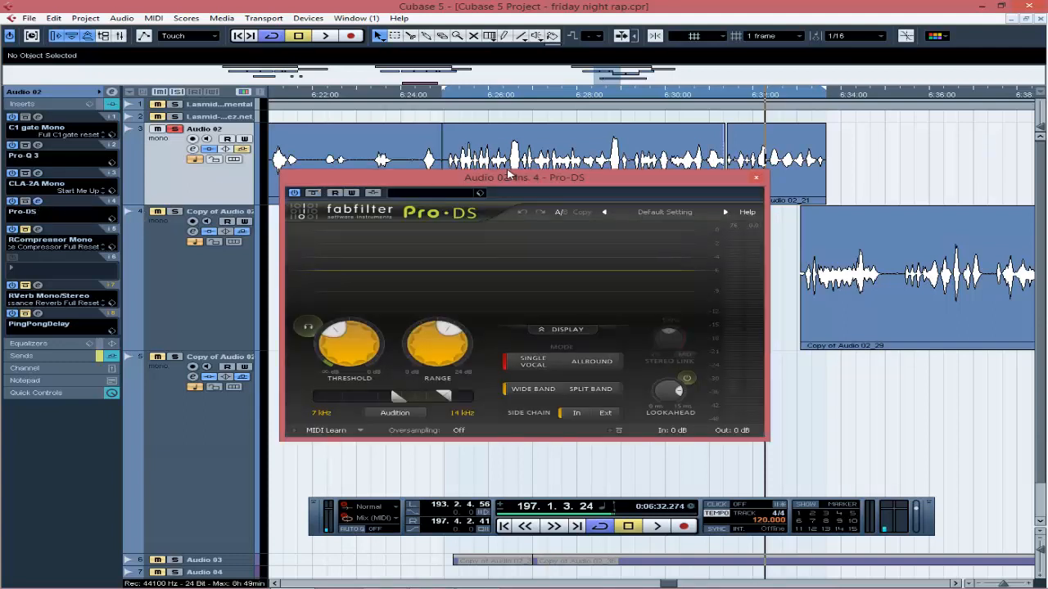
left_click_drag(514, 183, 546, 206)
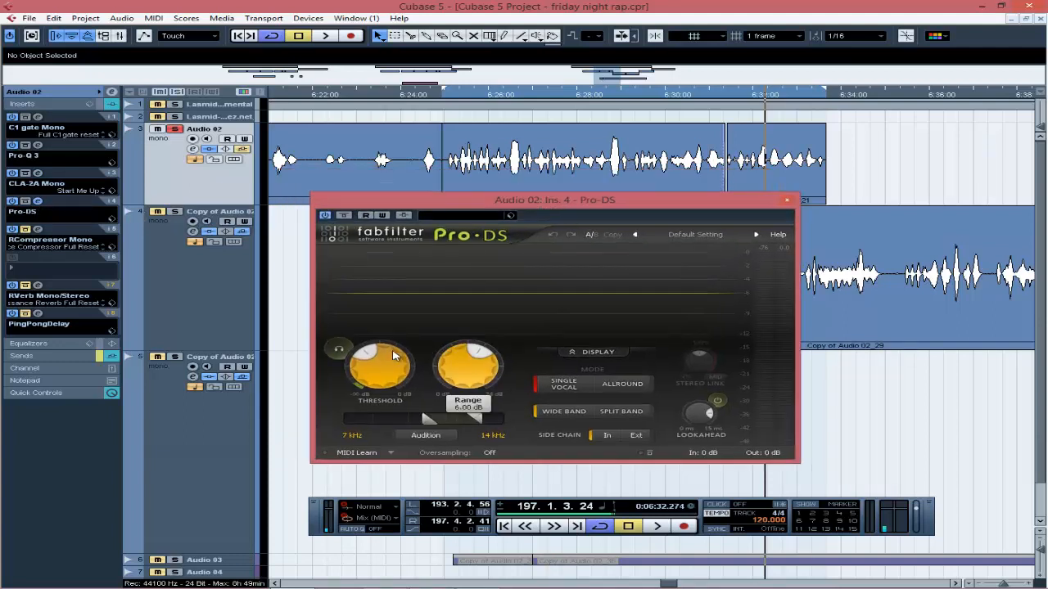
mouse_move(373, 353)
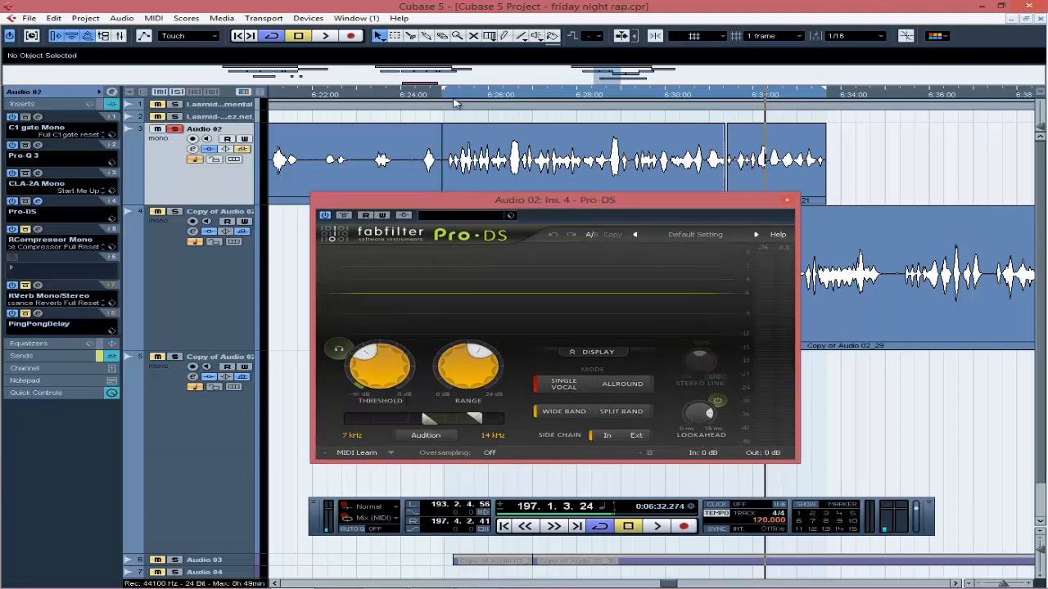
left_click(454, 100)
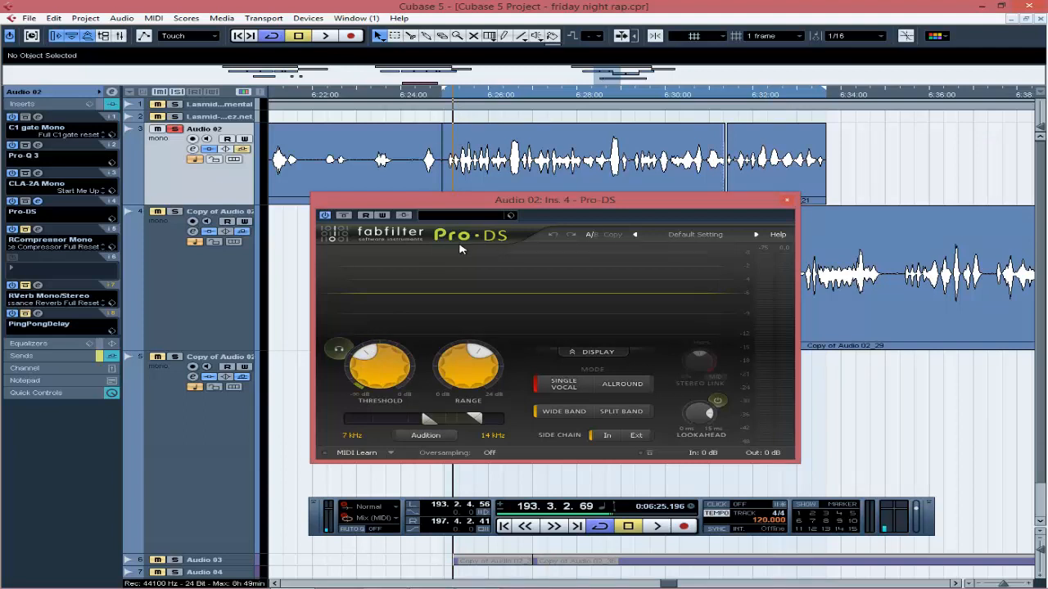
key("space")
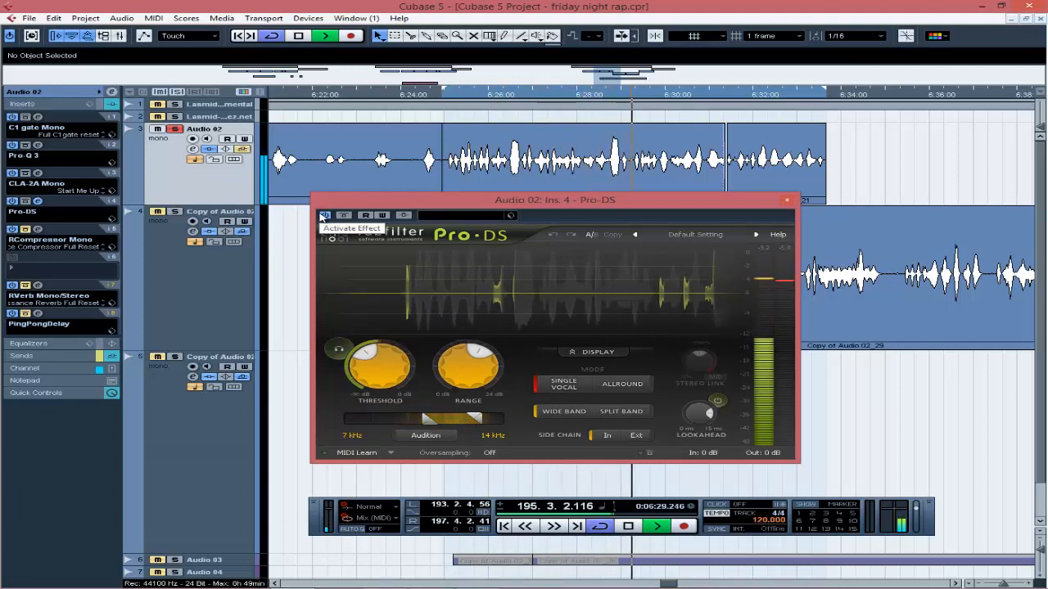
key("space")
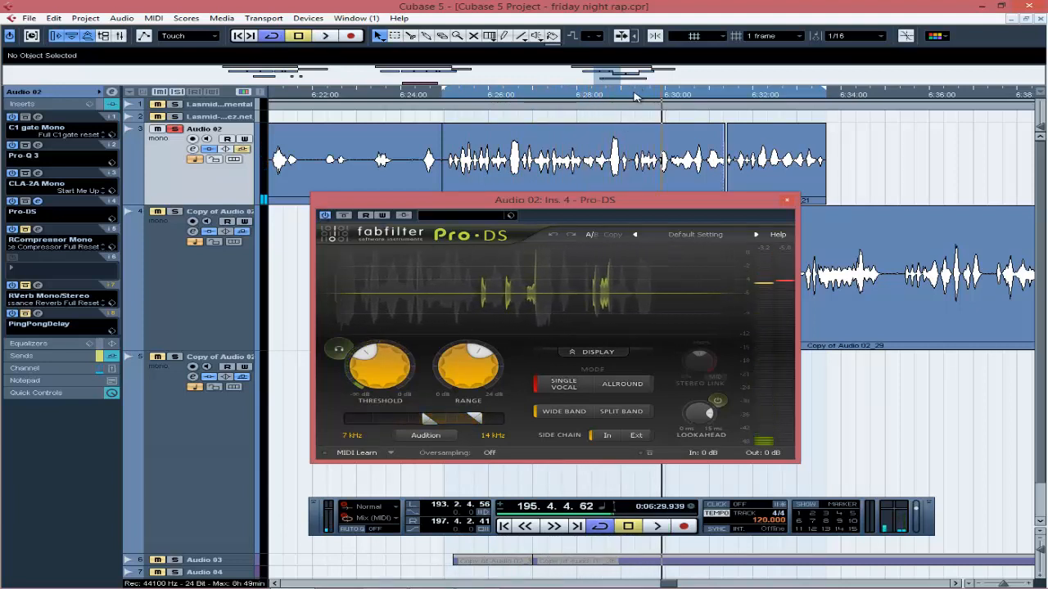
- Play the vocal from about 6:28 with Pro-DS switched off, and switch the de-esser back on before closing it
left_click(634, 112)
left_click(325, 215)
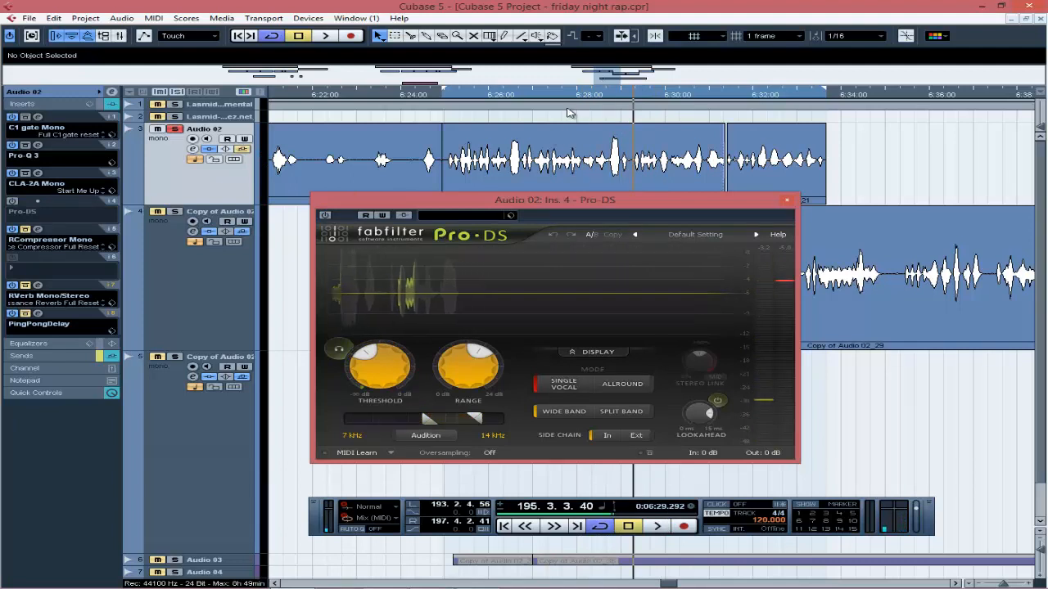
left_click(576, 107)
key("space")
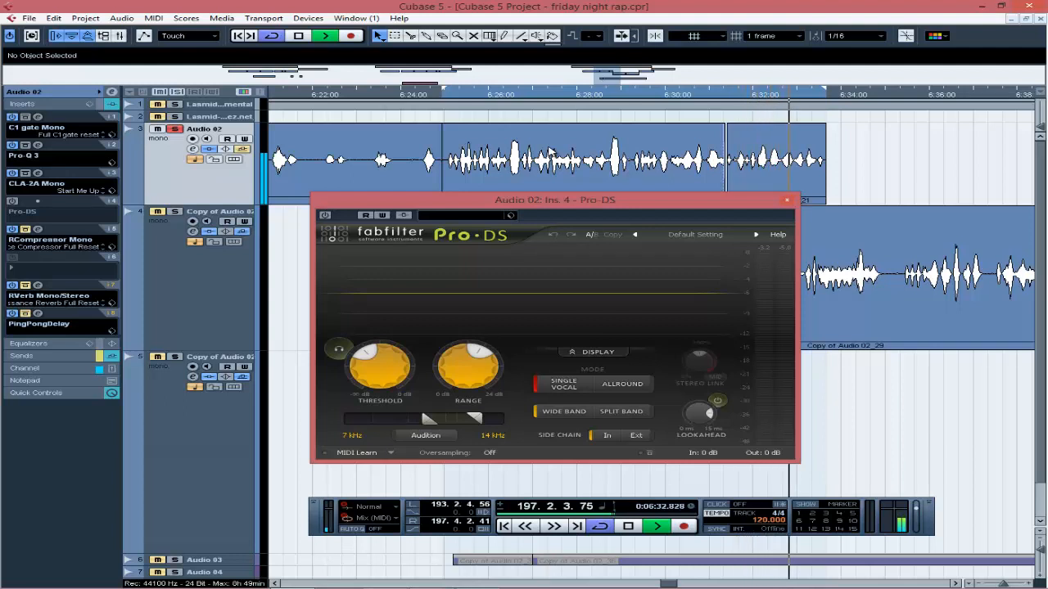
key("space")
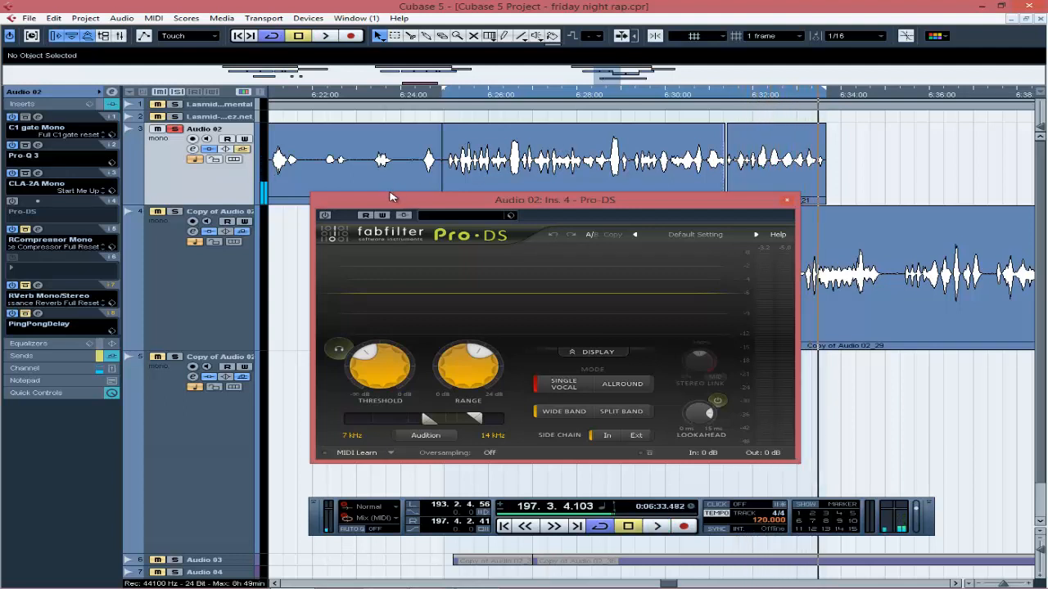
left_click(325, 215)
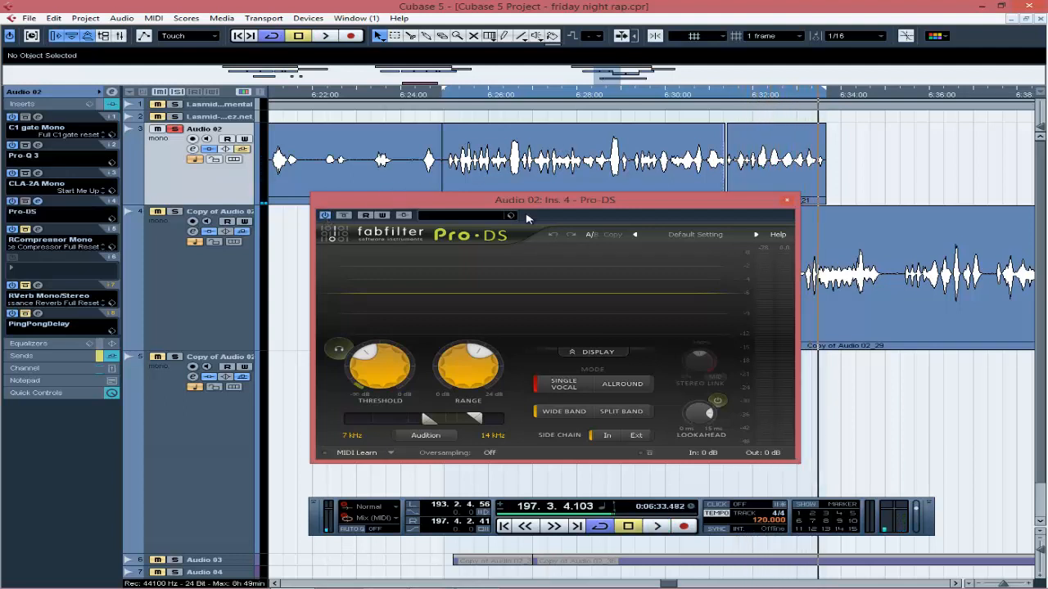
left_click(785, 199)
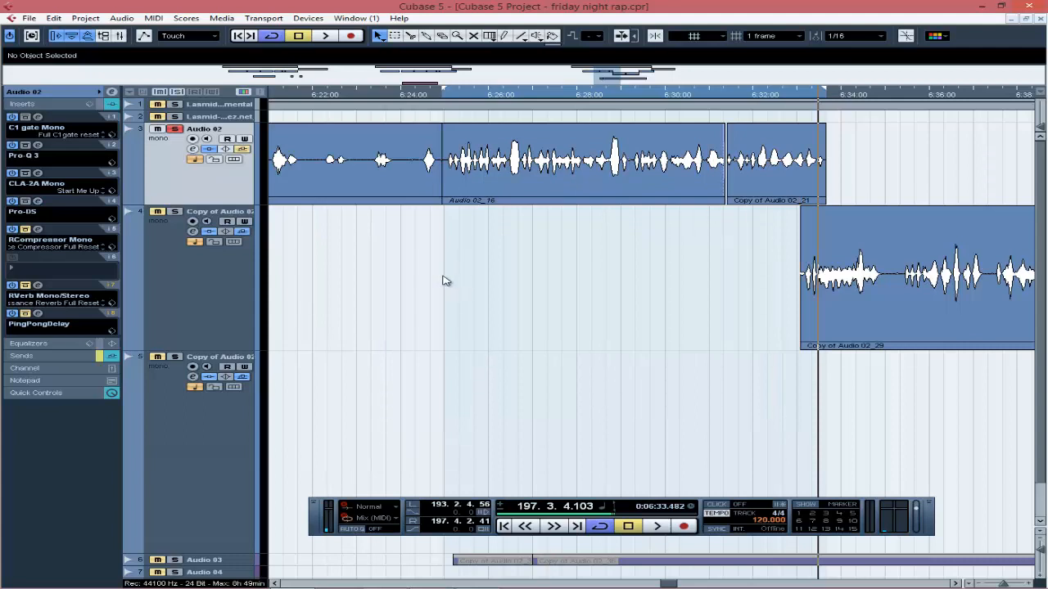
- Enable and open RCompressor on Audio 02, unsolo the track, and play it with the beat while the compressor is switched off
left_click(39, 230)
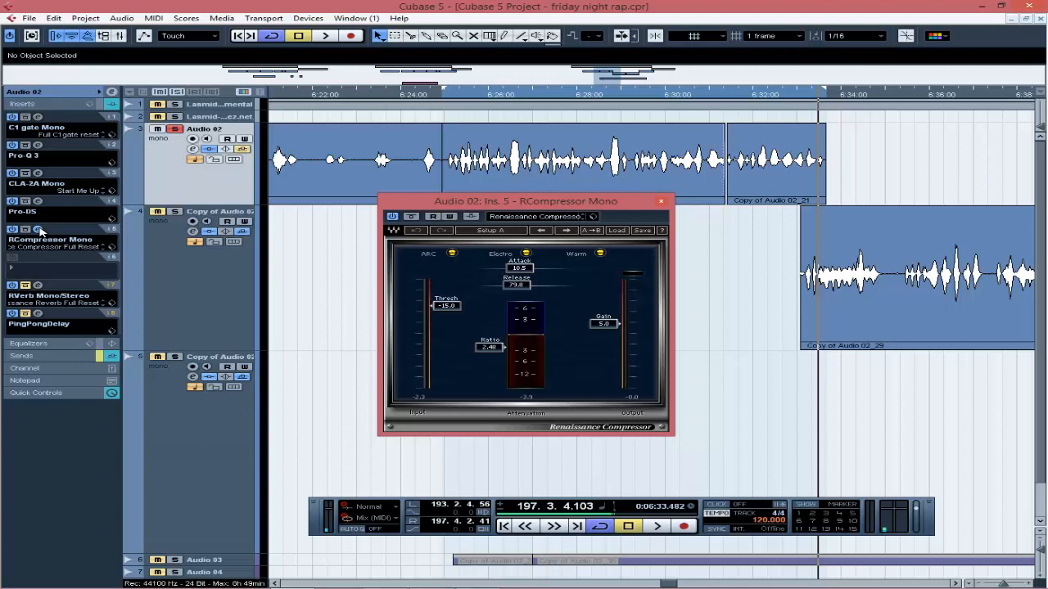
left_click(174, 129)
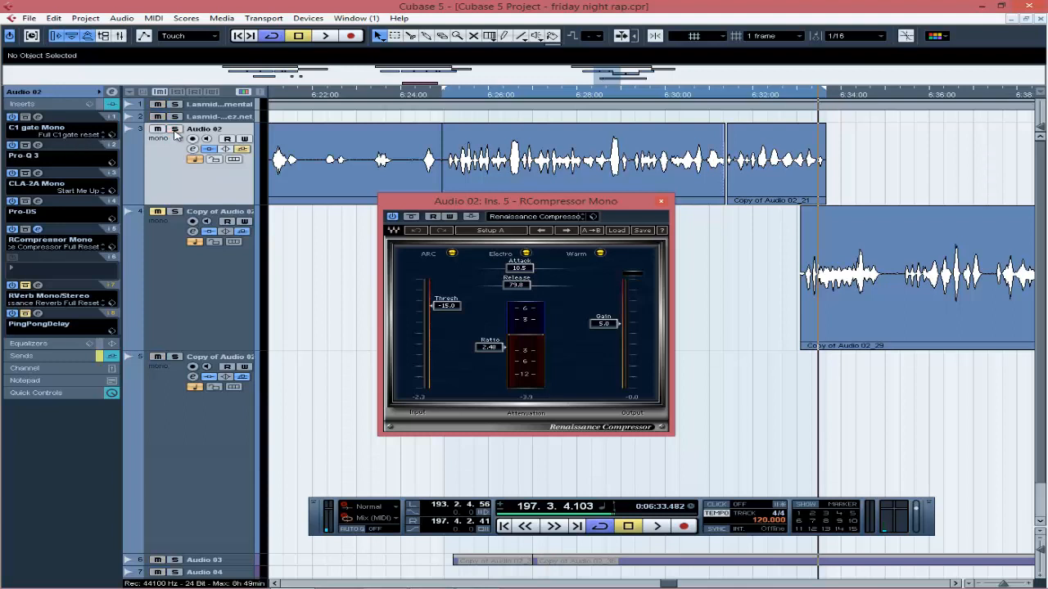
left_click(392, 216)
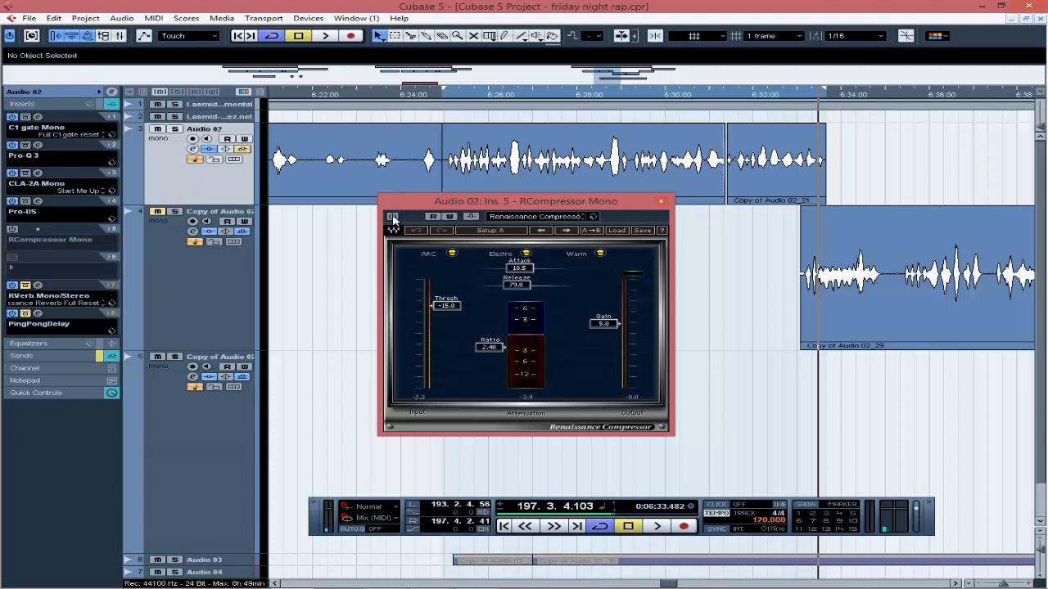
key("space")
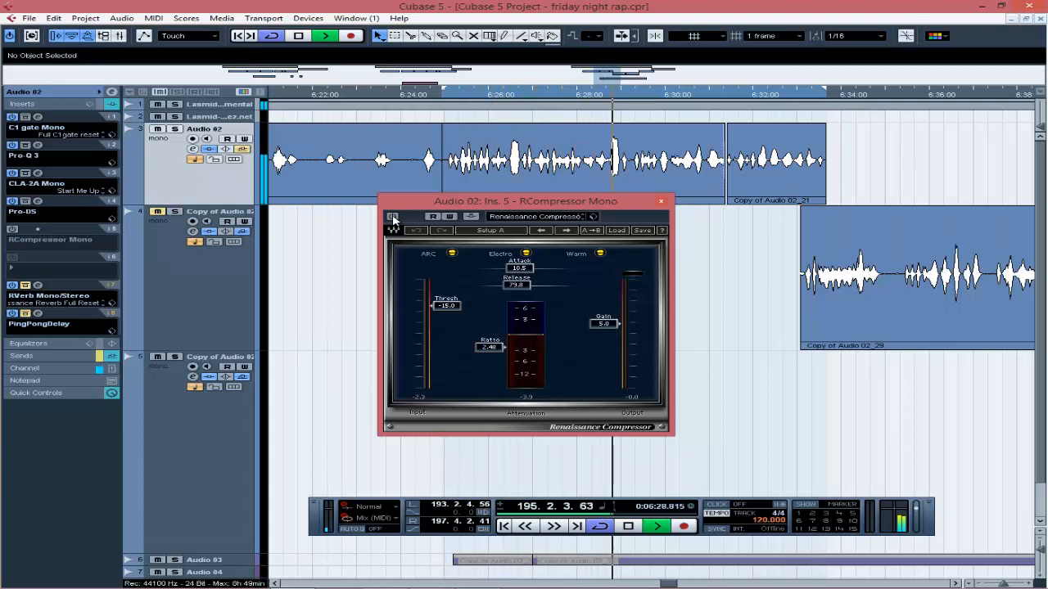
key("space")
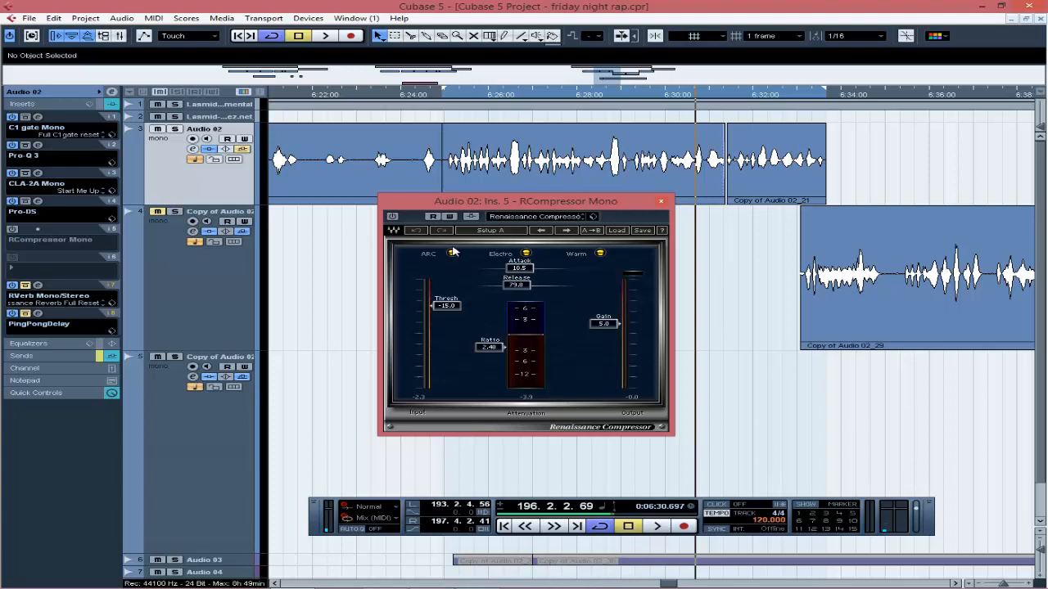
- Replay the mix from about 6:25 and switch RCompressor back on during playback
left_click(454, 97)
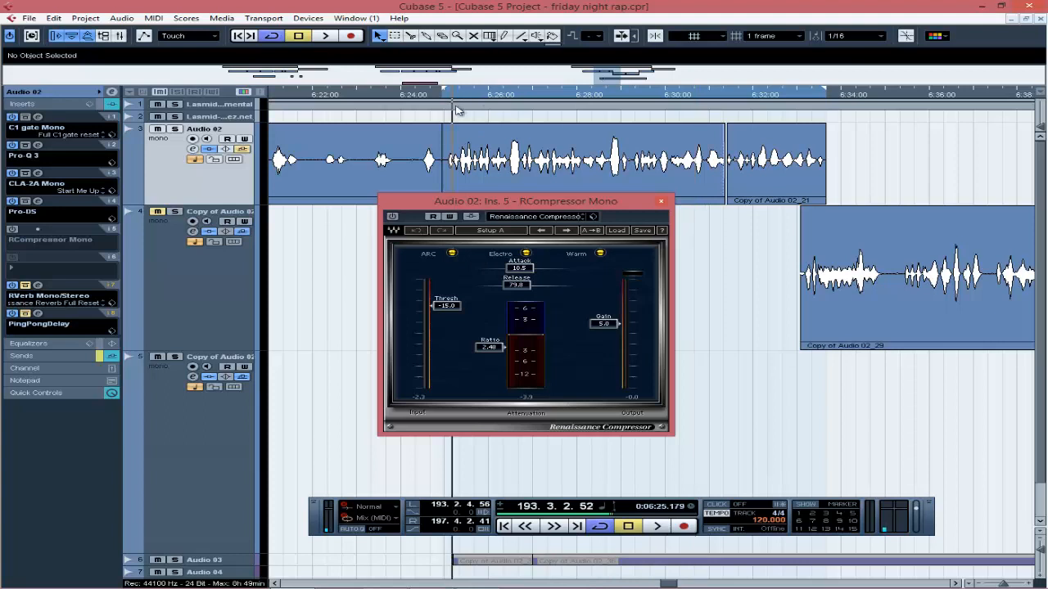
key("space")
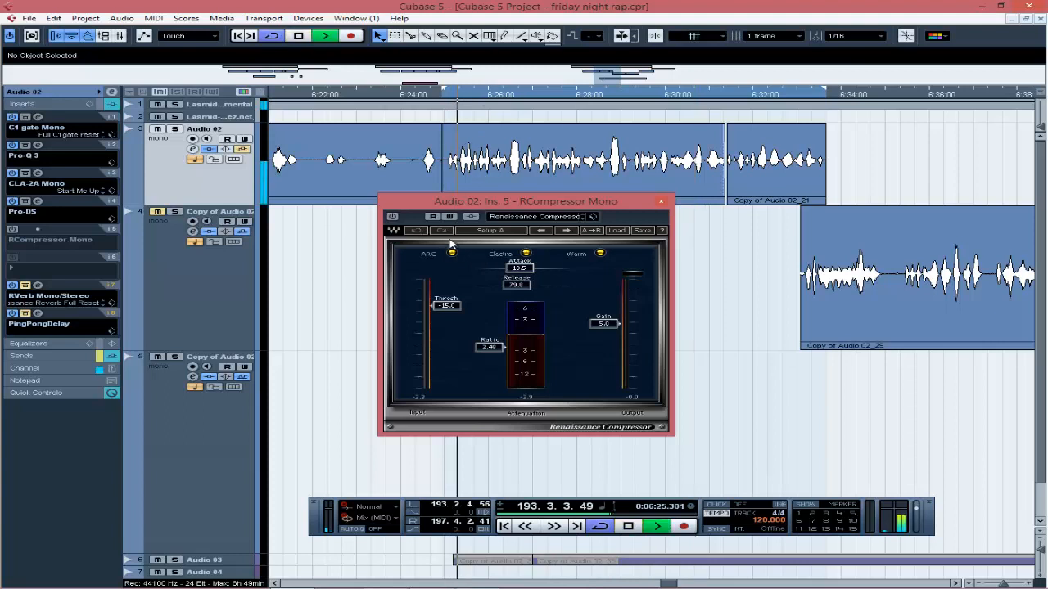
left_click(391, 217)
key("space")
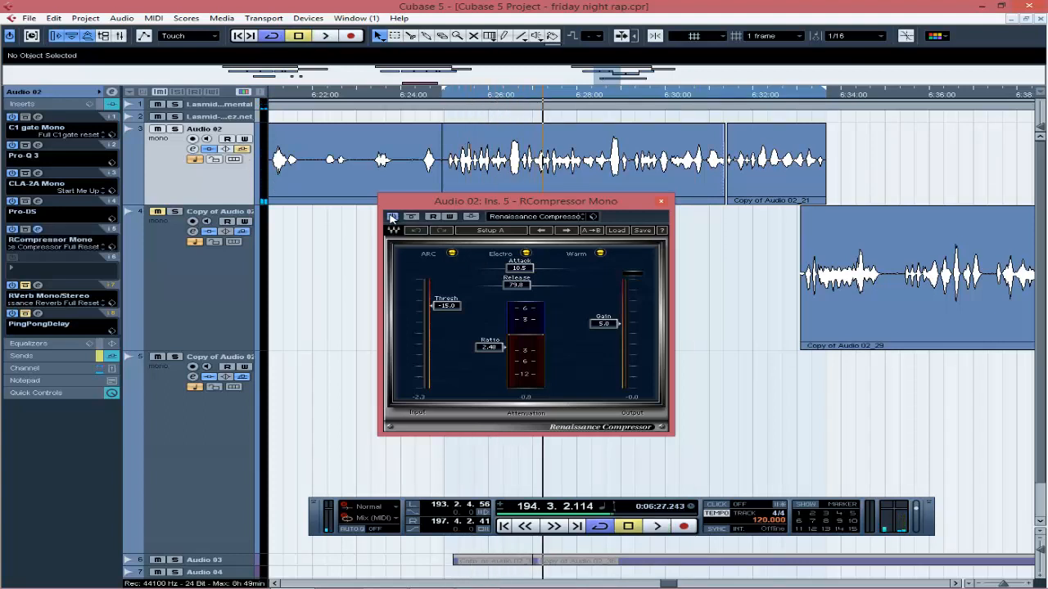
- Replay the mix from the loop start with RCompressor on, and close the compressor window after stopping playback
key("KP_1")
key("space")
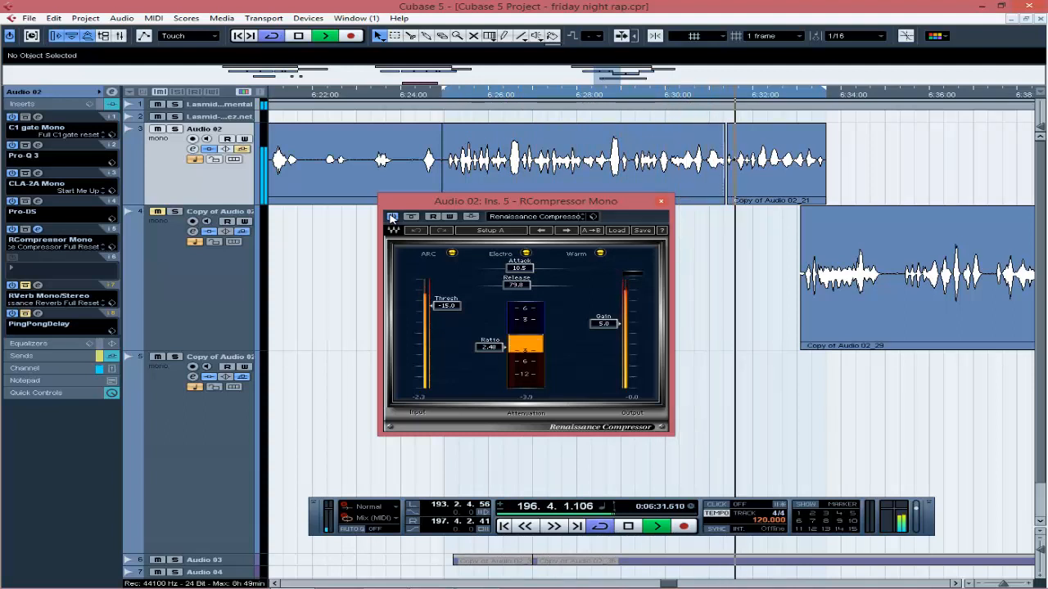
key("space")
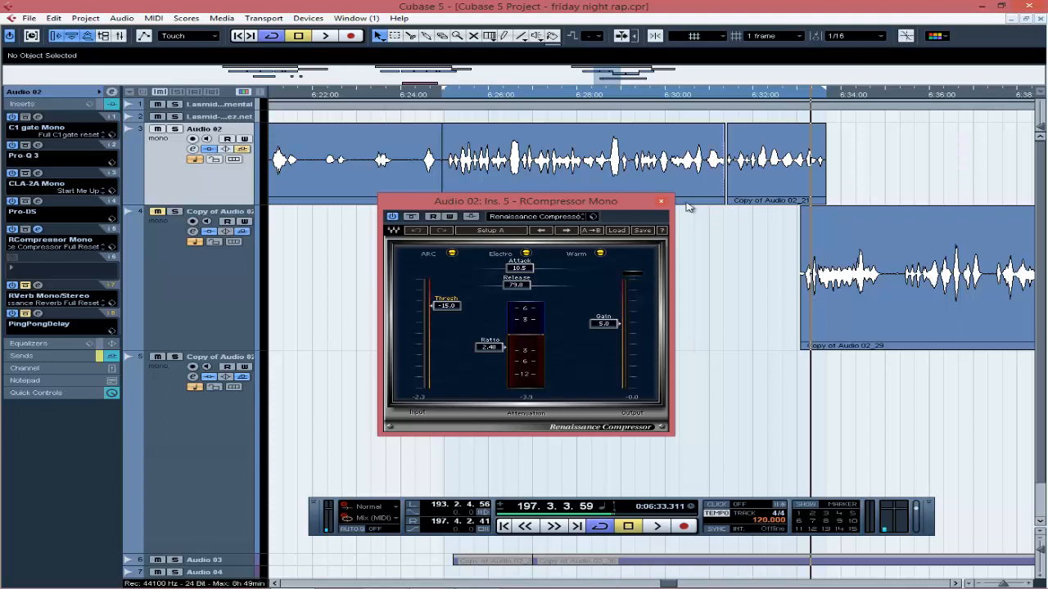
left_click(661, 200)
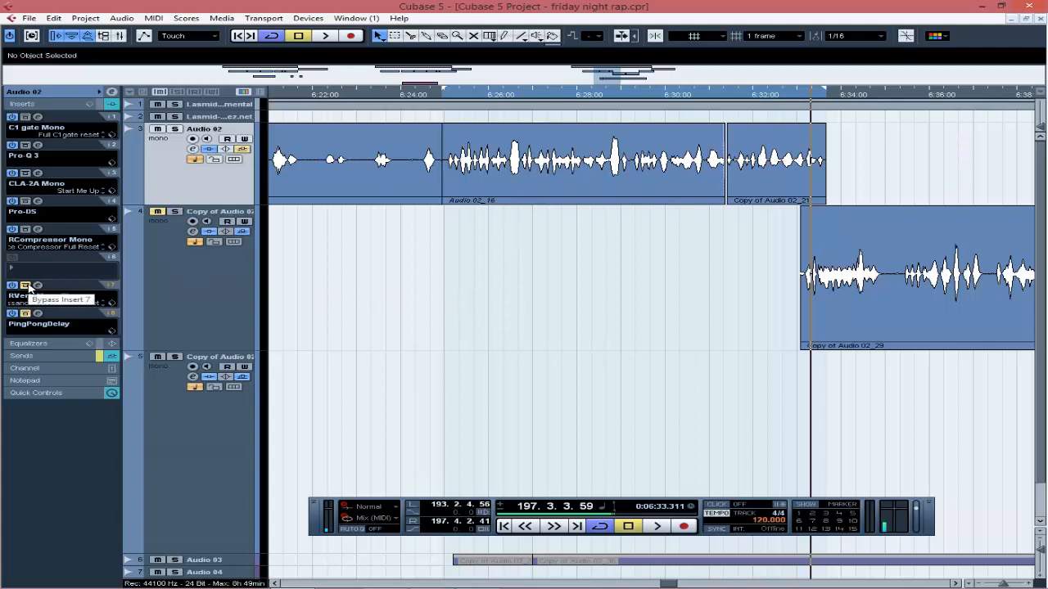
- Take the RVerb insert on Audio 02 out of bypass and open its window
left_click(52, 357)
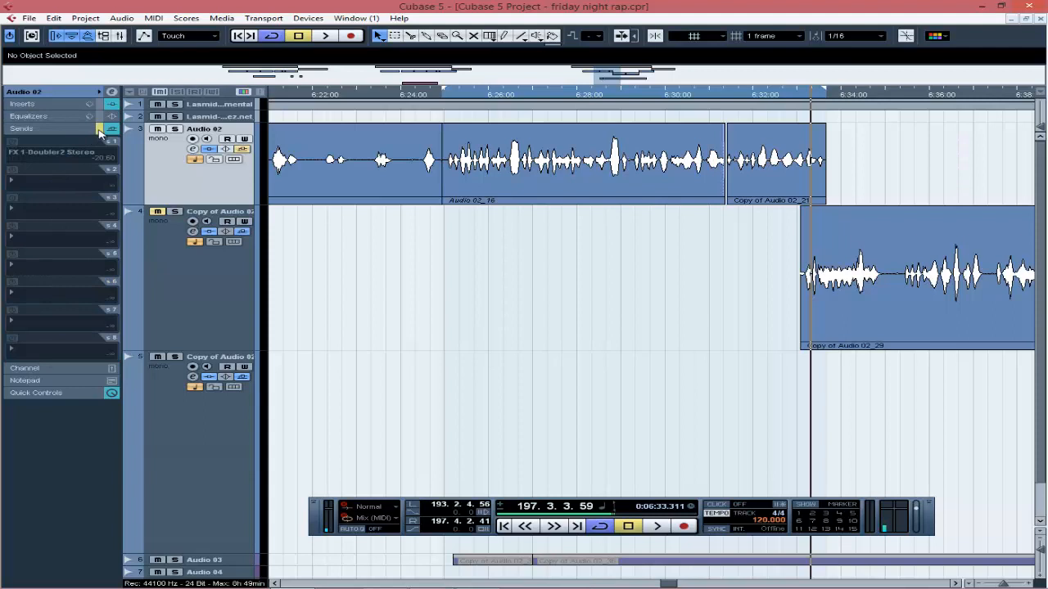
mouse_move(99, 134)
left_click(49, 104)
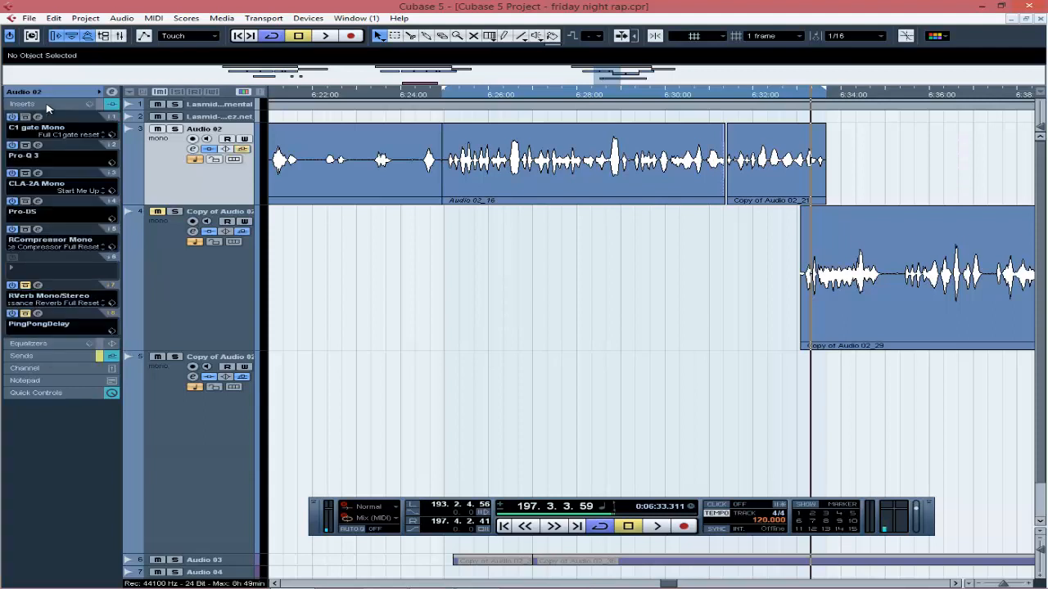
left_click(27, 285)
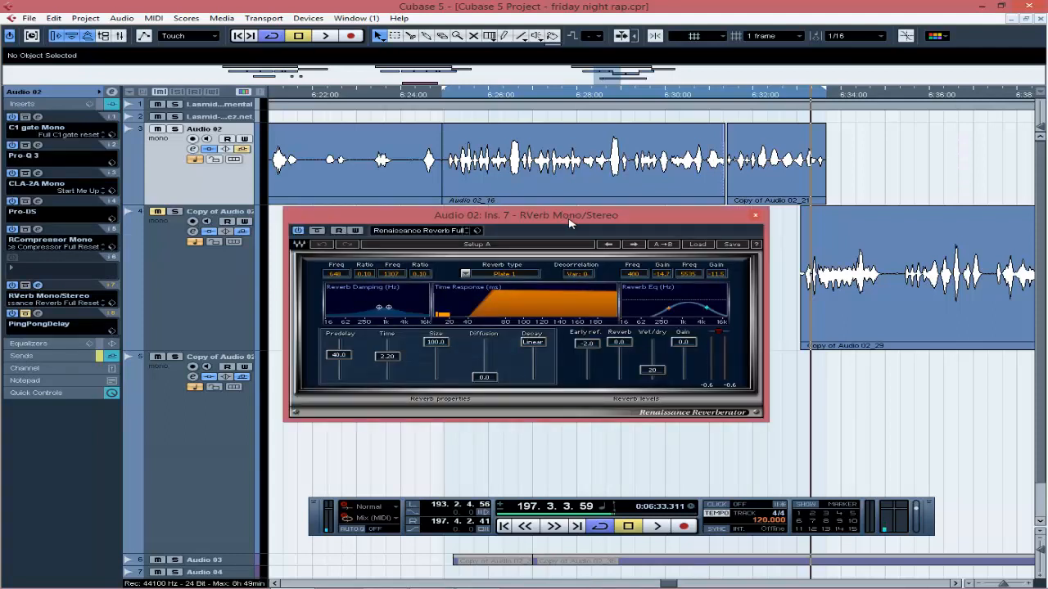
left_click_drag(571, 223, 567, 239)
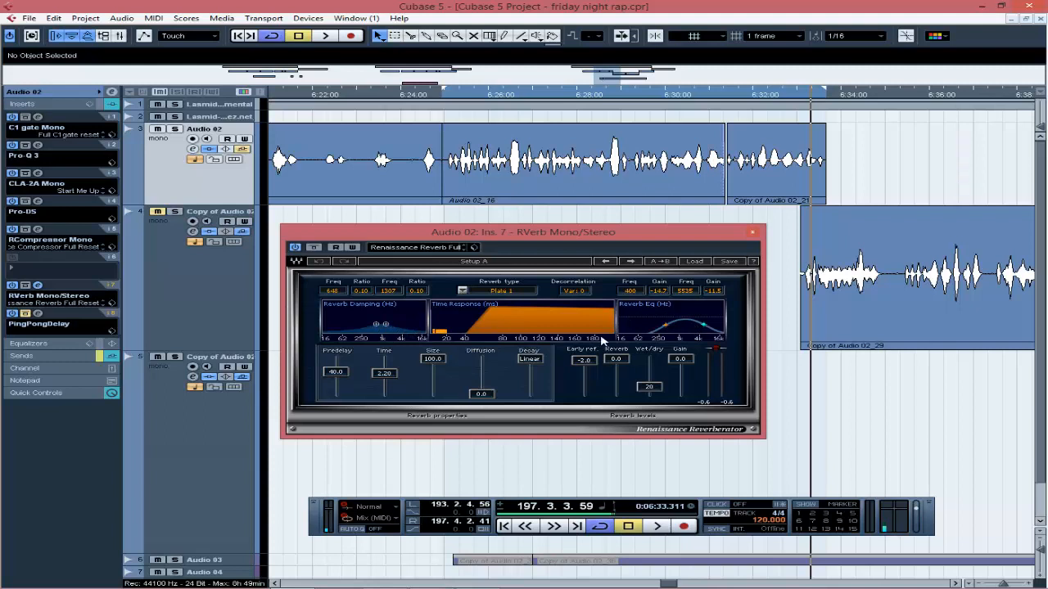
- Set RVerb's Wet/dry to 100, solo Audio 02 and play the vocal from about 6:25
left_click(455, 102)
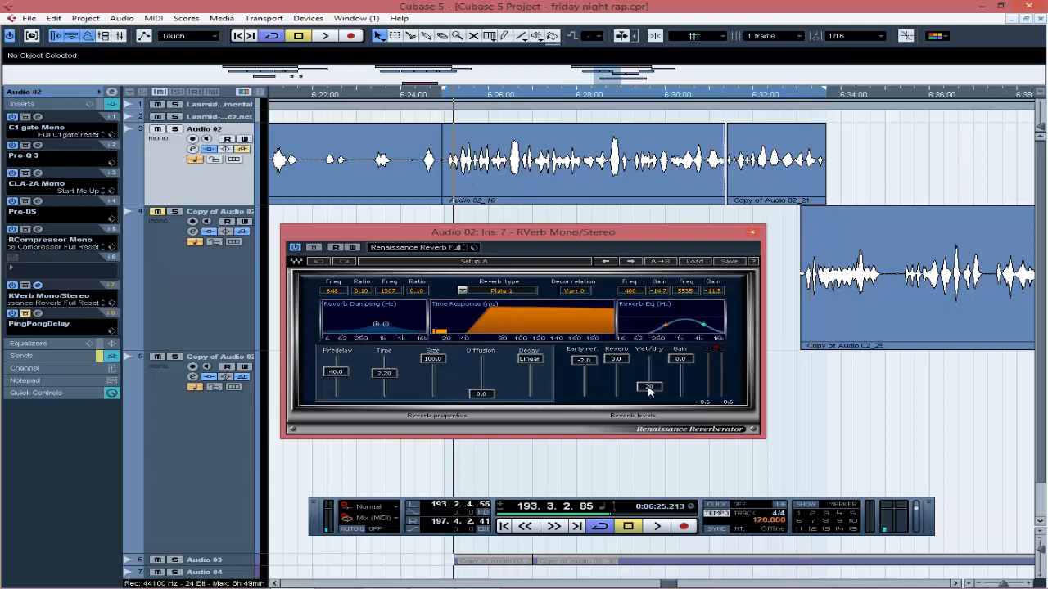
left_click_drag(650, 388, 653, 223)
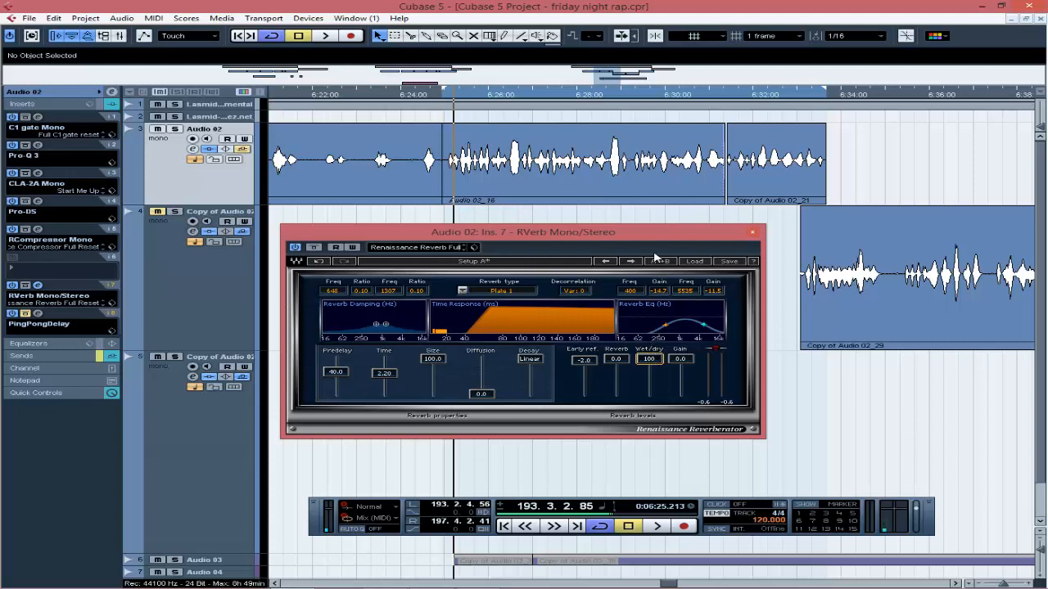
key("s")
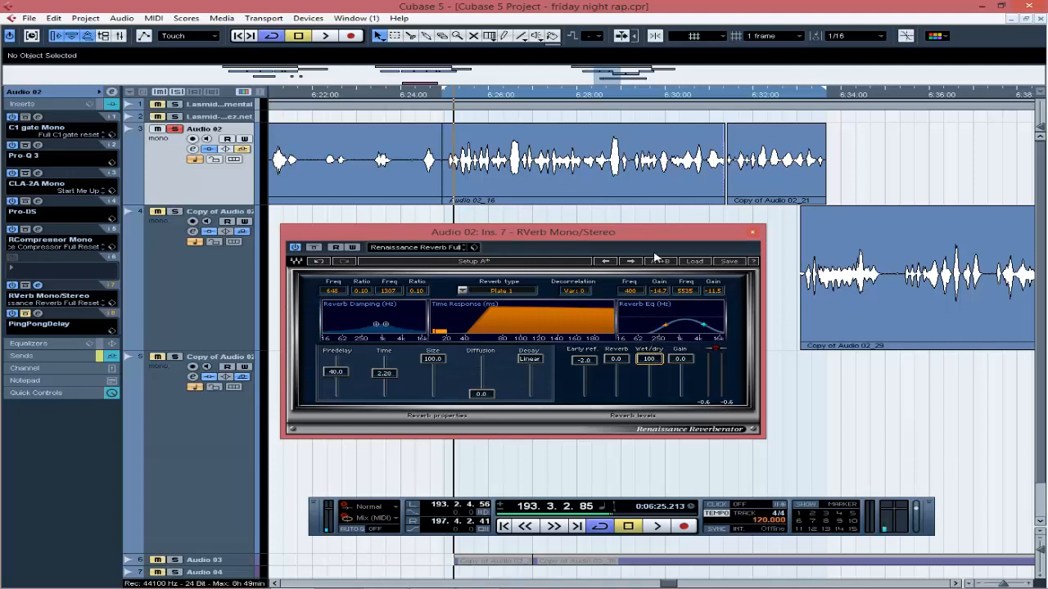
key("space")
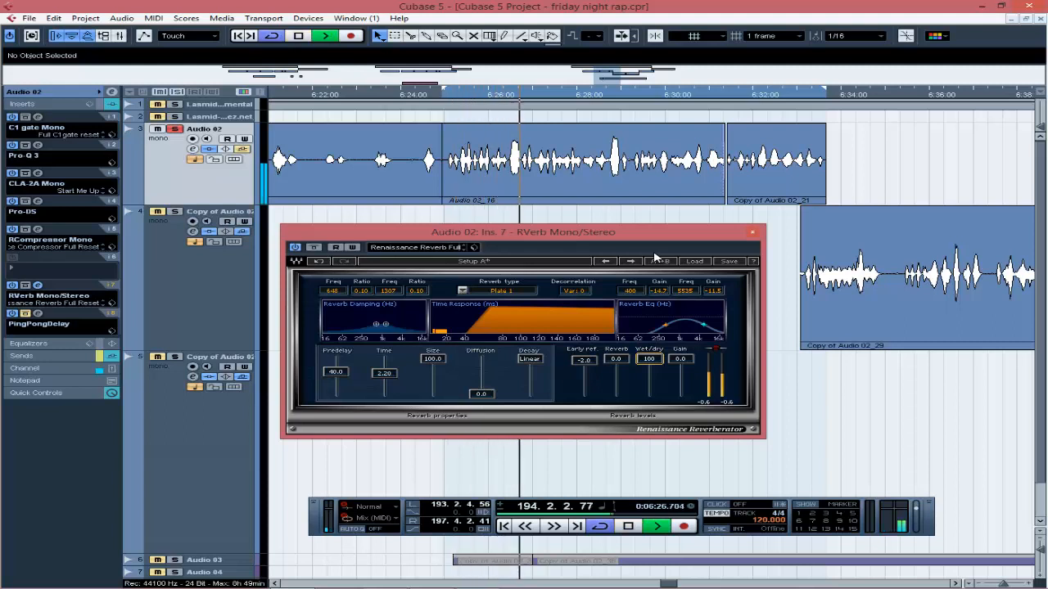
key("space")
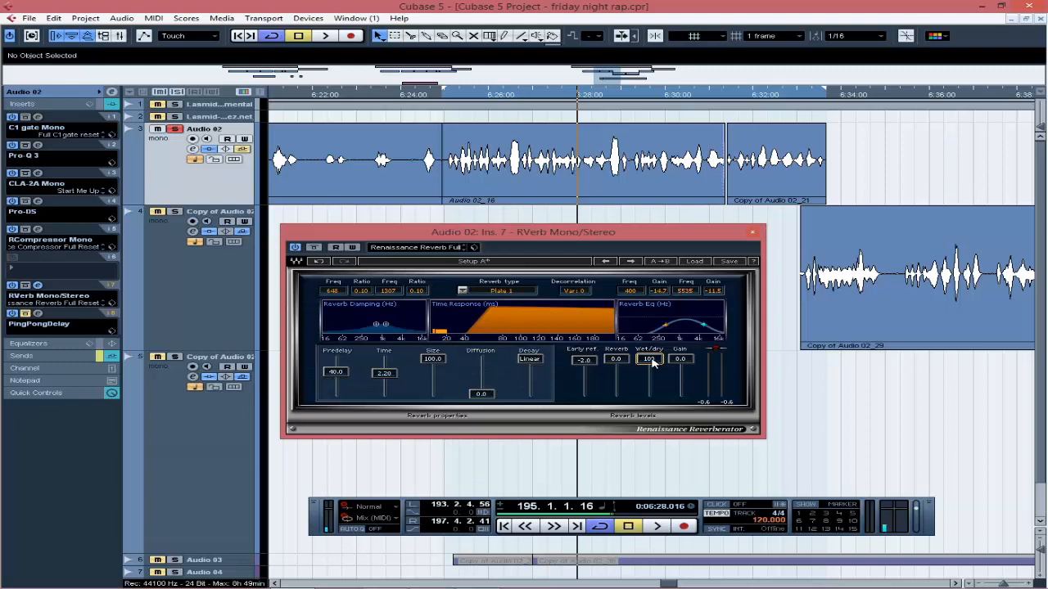
- Replay the soloed vocal from the loop start and lower RVerb's Wet/dry to 20 during playback
key("space")
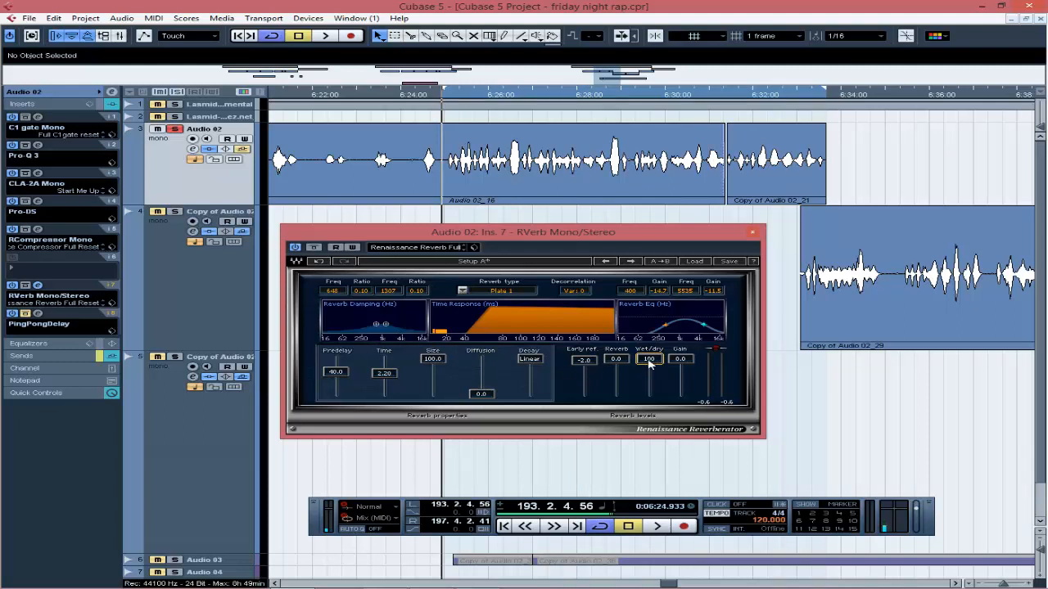
key("space")
left_click_drag(651, 366, 642, 463)
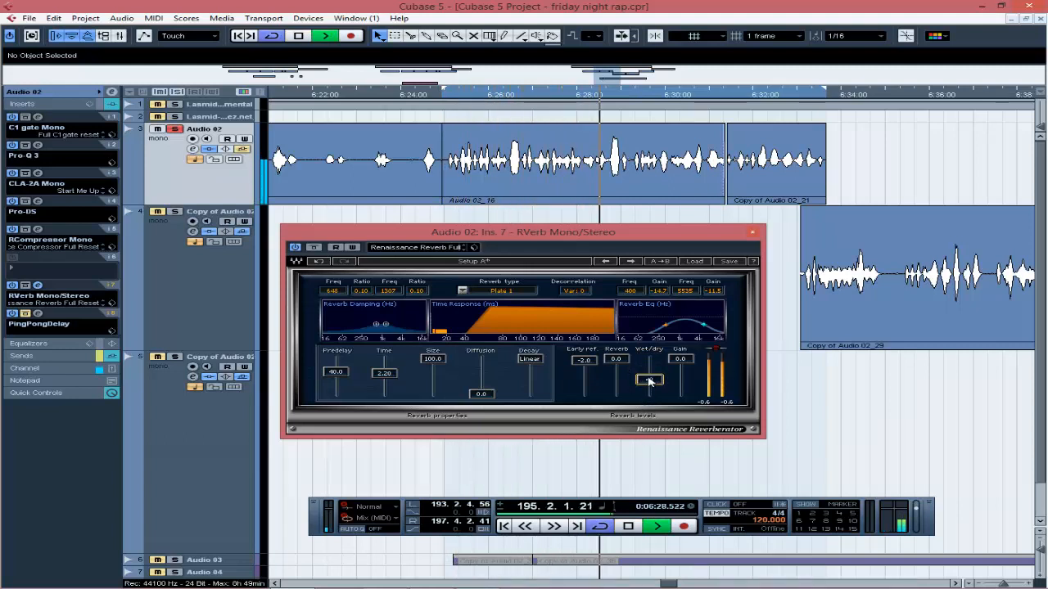
left_click_drag(649, 382, 651, 419)
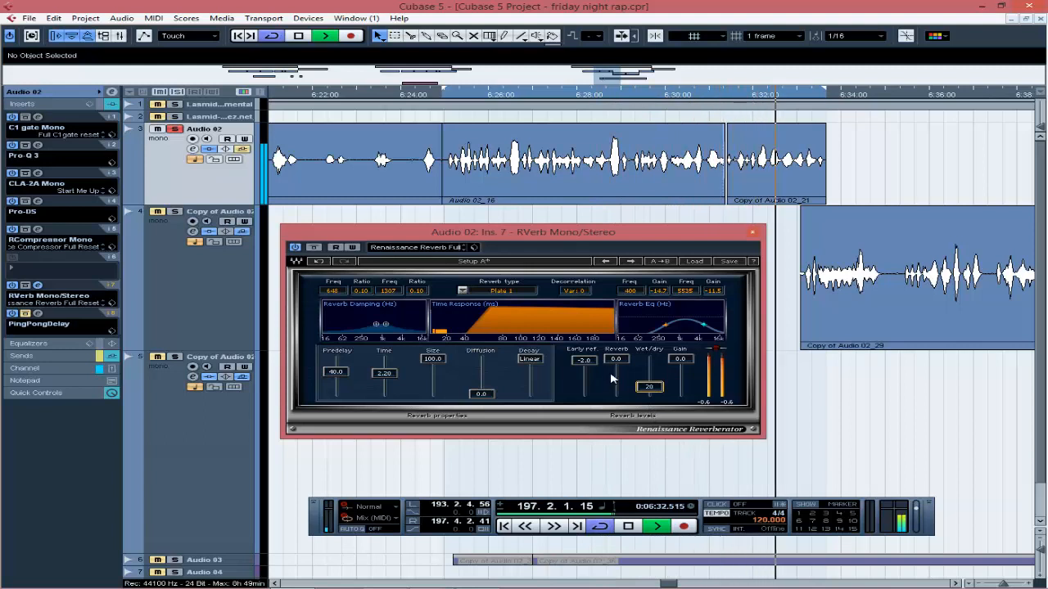
key("space")
left_click(217, 309)
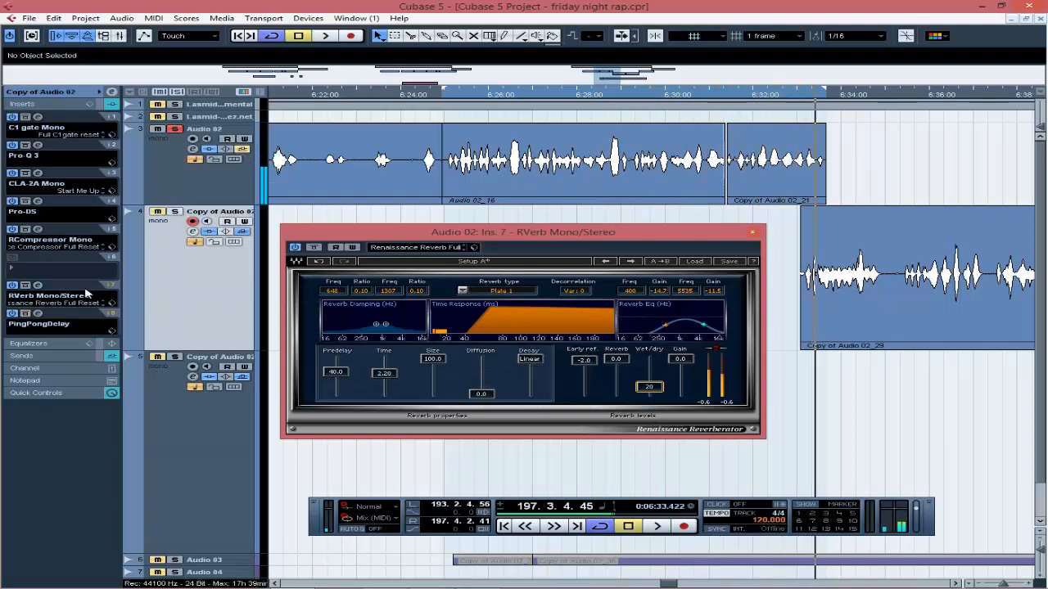
left_click(37, 286)
left_click(38, 286)
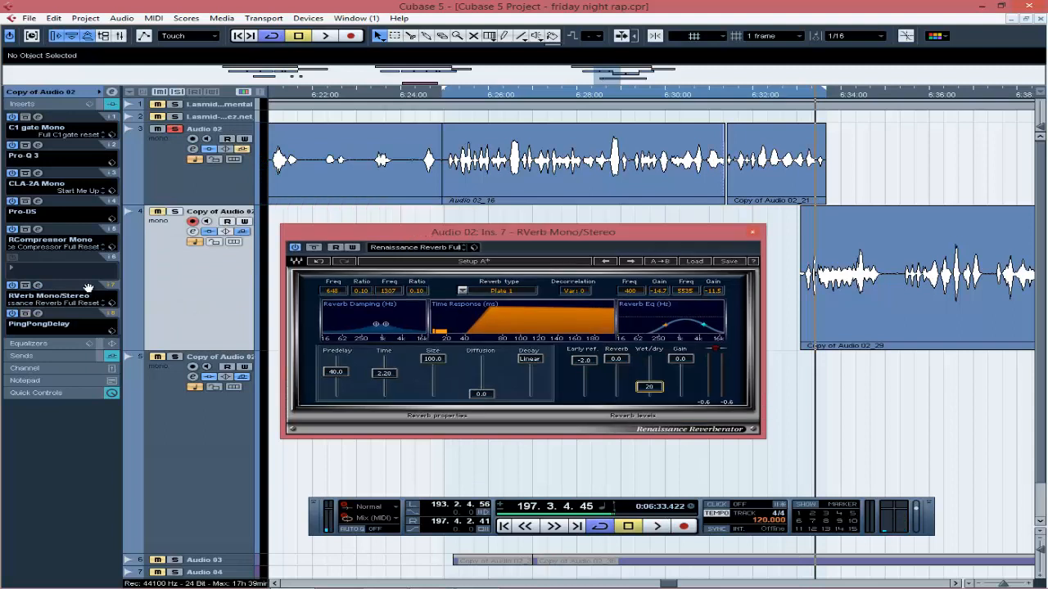
left_click(181, 196)
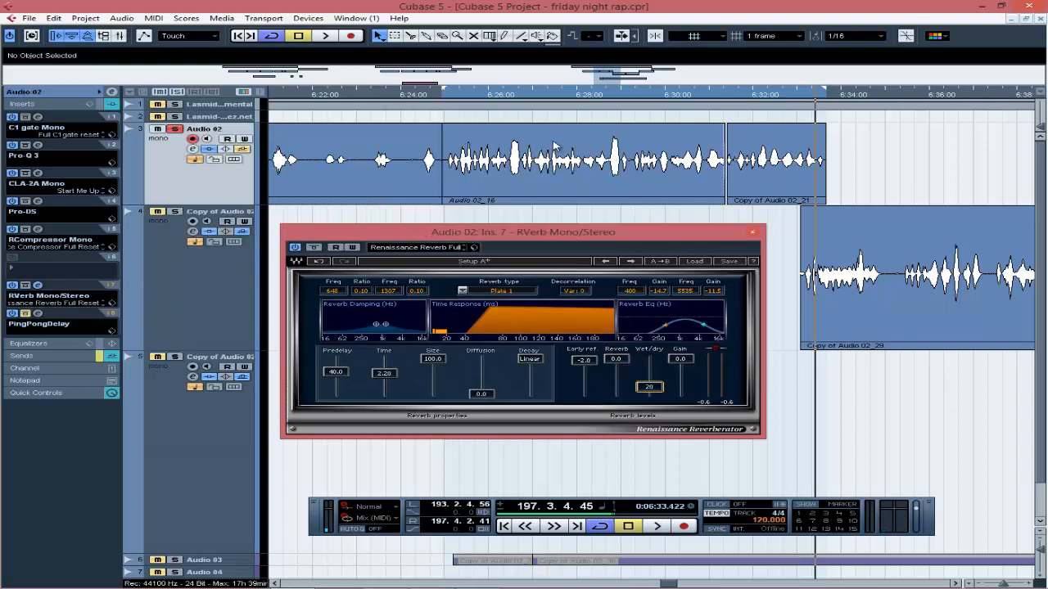
- Unsolo Audio 02, play it with the beat from about 6:25, and raise RVerb's Wet/dry to 100
left_click(456, 95)
key("s")
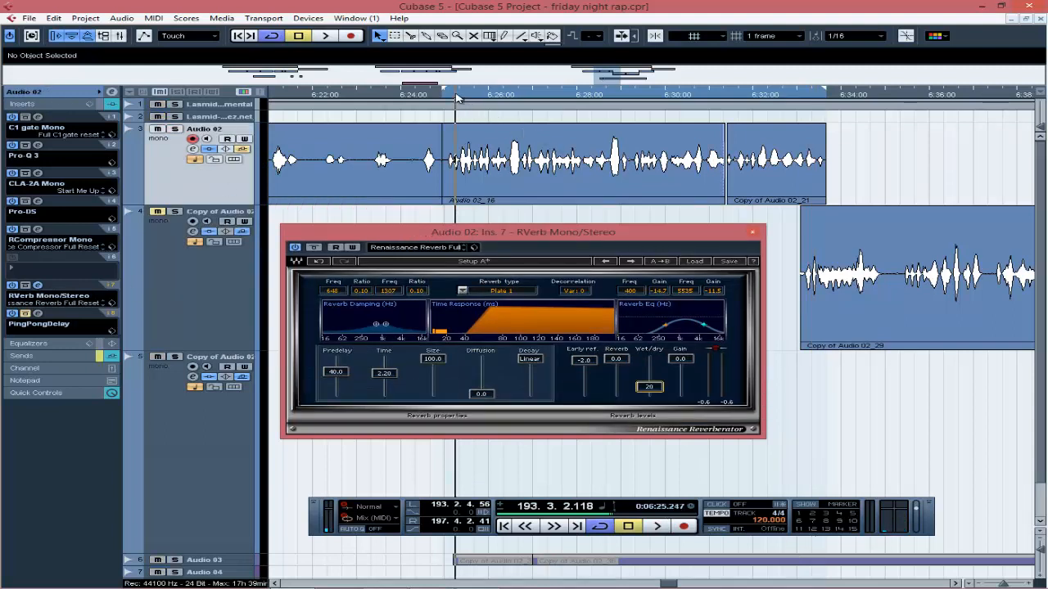
key("space")
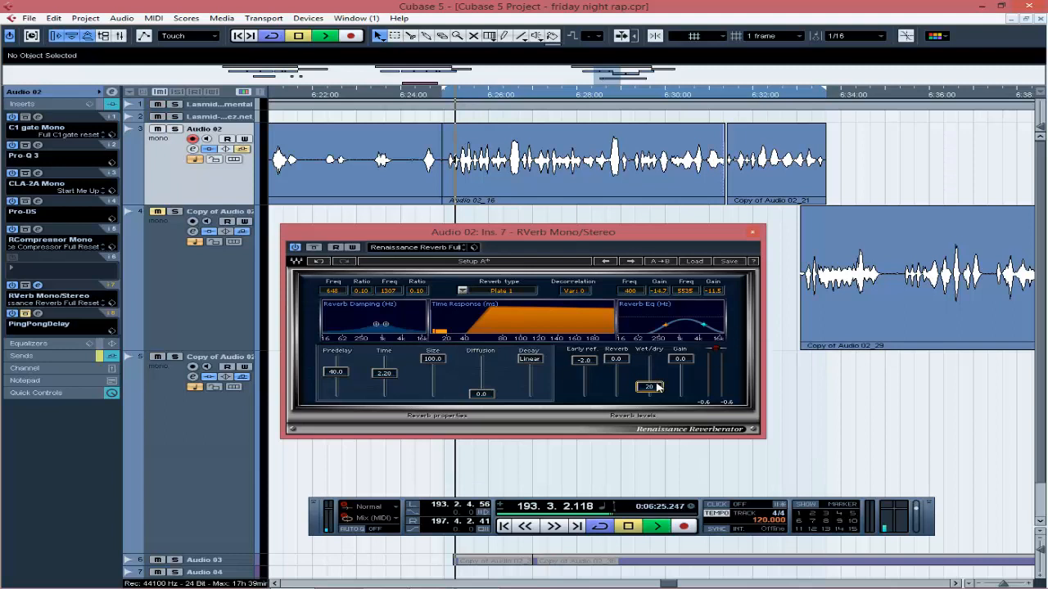
scroll(652, 392, "up", 8)
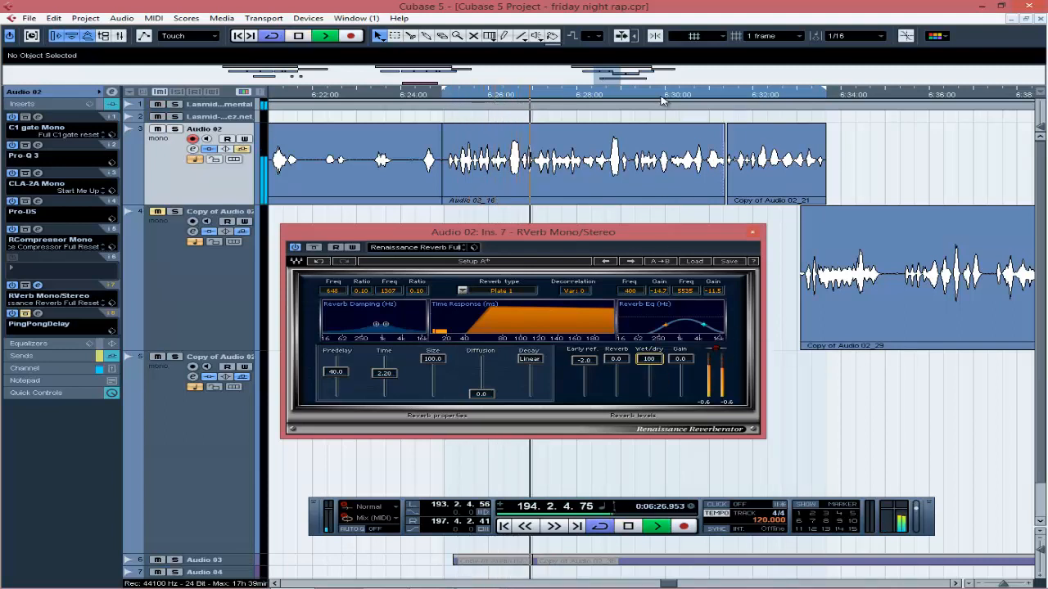
- Bring RVerb's Wet/dry back down to 20 during playback, and stop and close the reverb window
left_click_drag(652, 398, 643, 532)
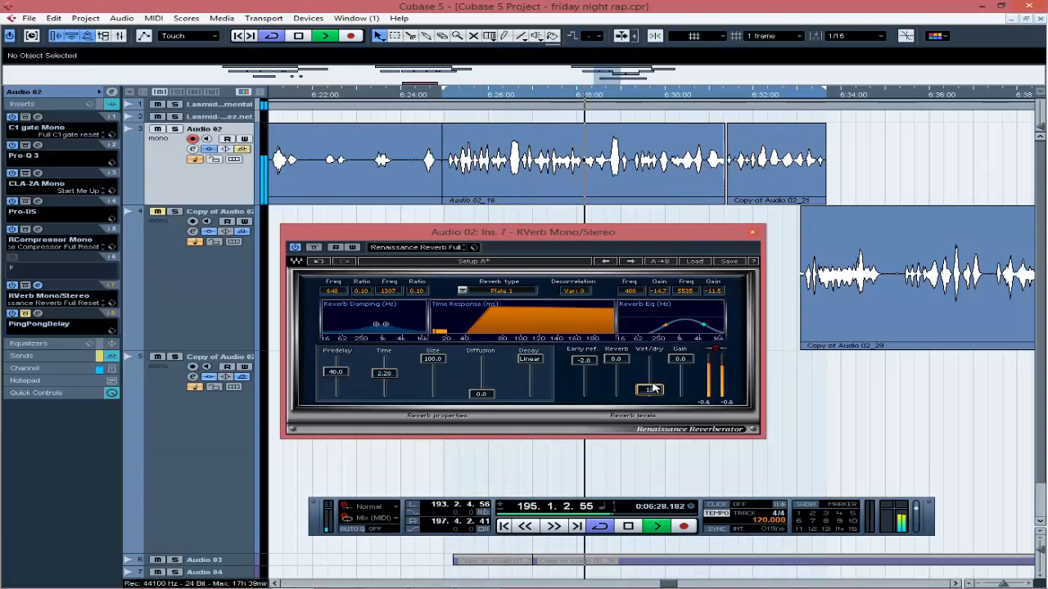
left_click_drag(653, 388, 654, 358)
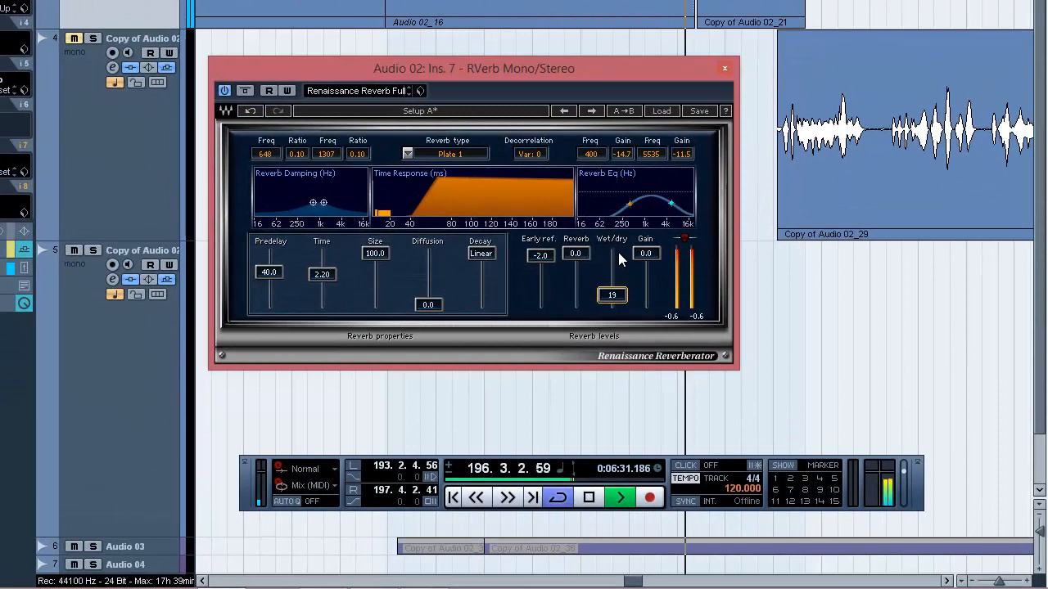
left_click_drag(618, 252, 618, 248)
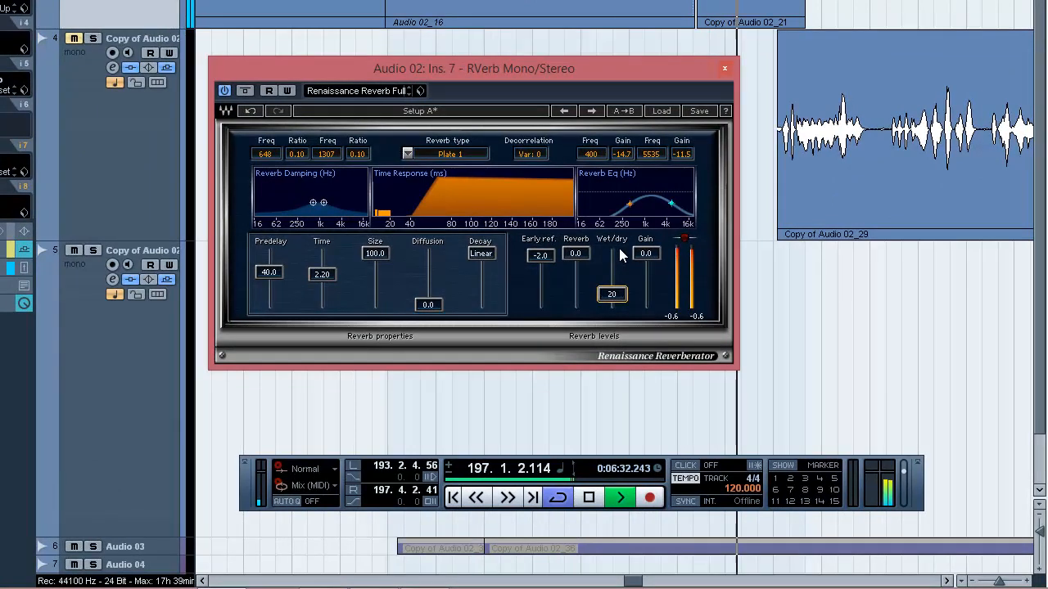
key("space")
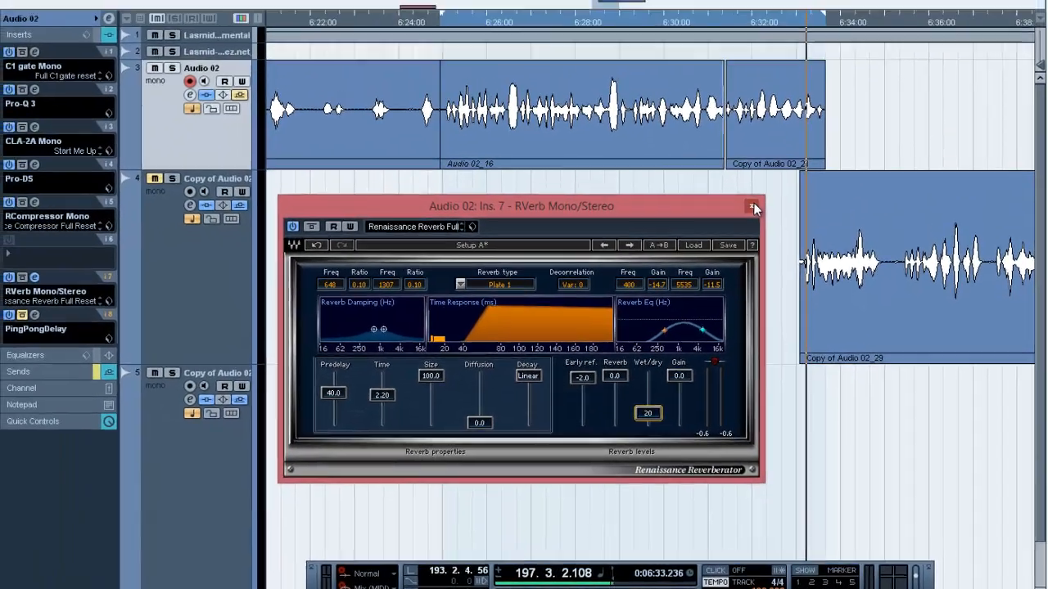
left_click(737, 134)
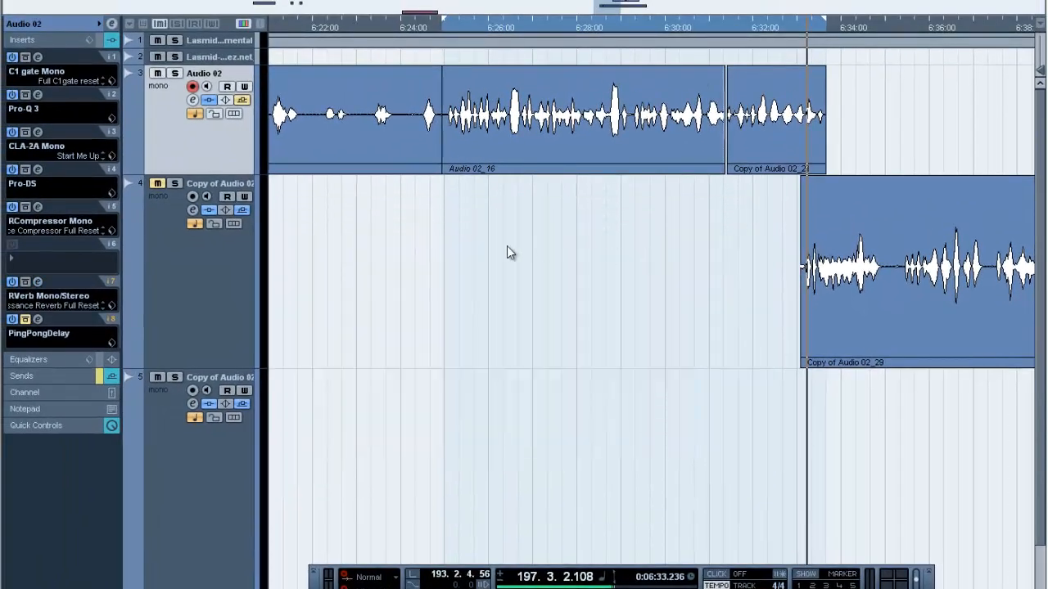
- Enable the PingPongDelay insert on Audio 02, open it to review its delay, feedback, filter and mix settings, and close it
left_click(38, 319)
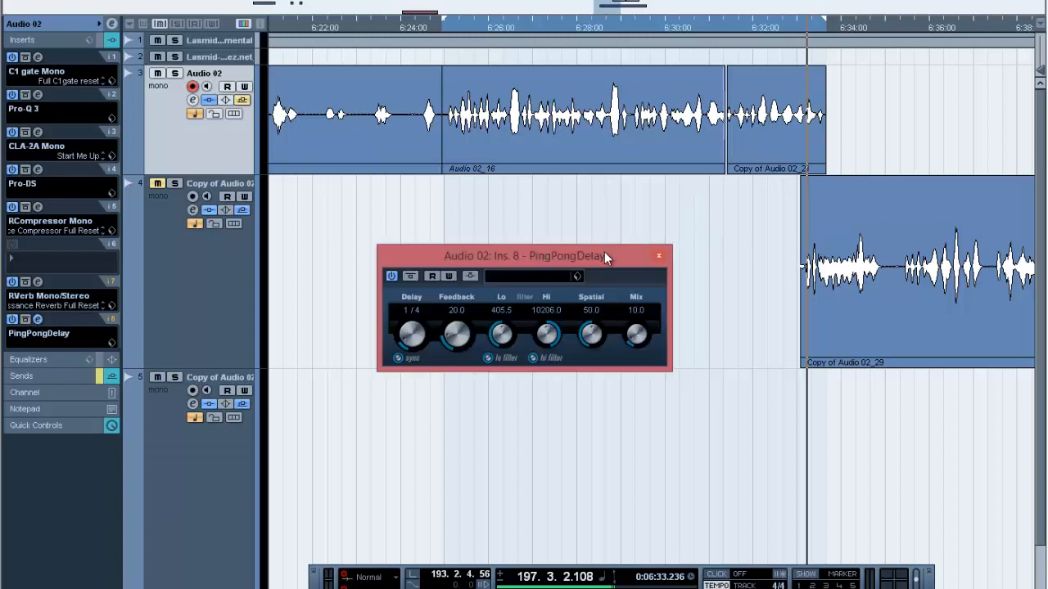
left_click_drag(606, 256, 651, 245)
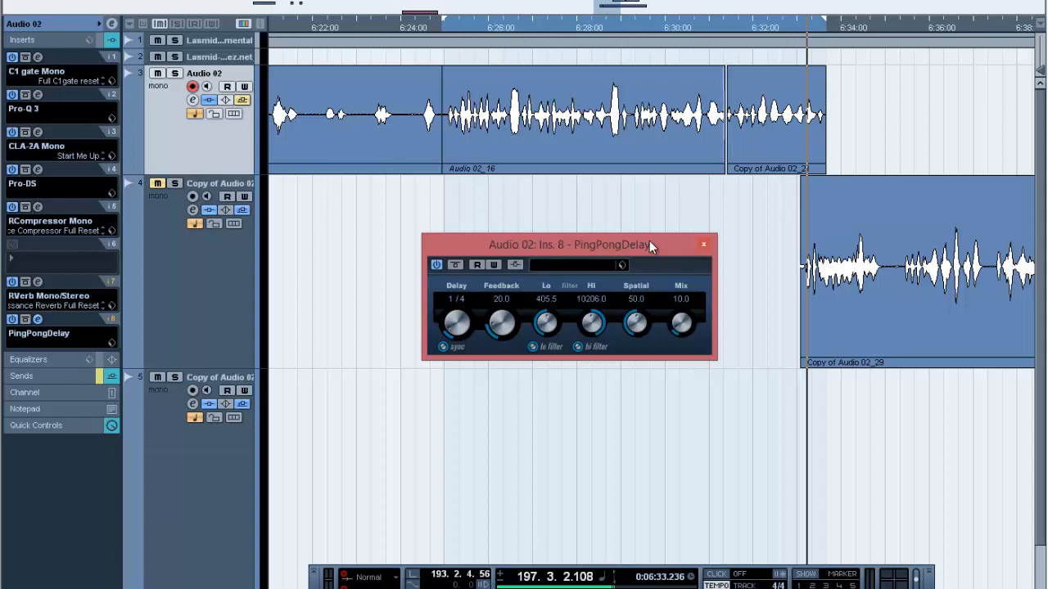
left_click_drag(649, 241, 655, 196)
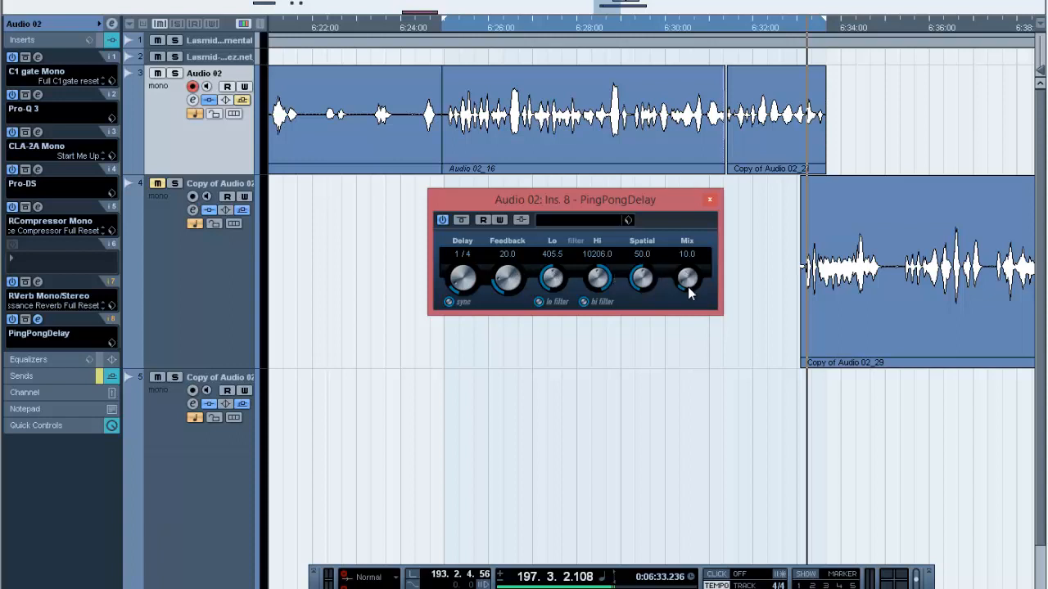
left_click(709, 198)
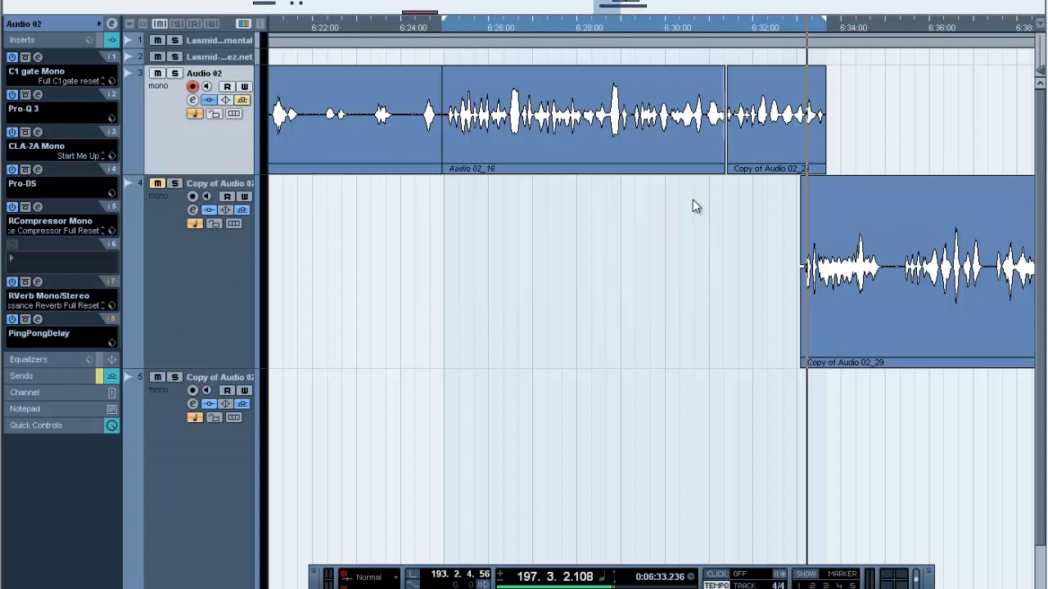
- Solo Audio 02 and play the vocal with the delay from about 6:25.5
left_click(467, 28)
key("s")
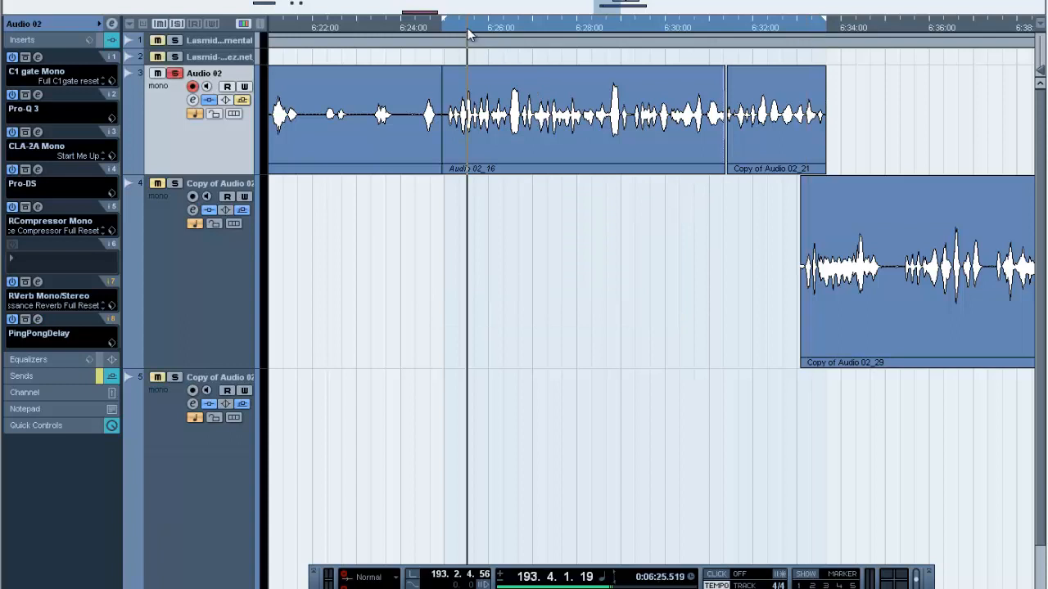
key("space")
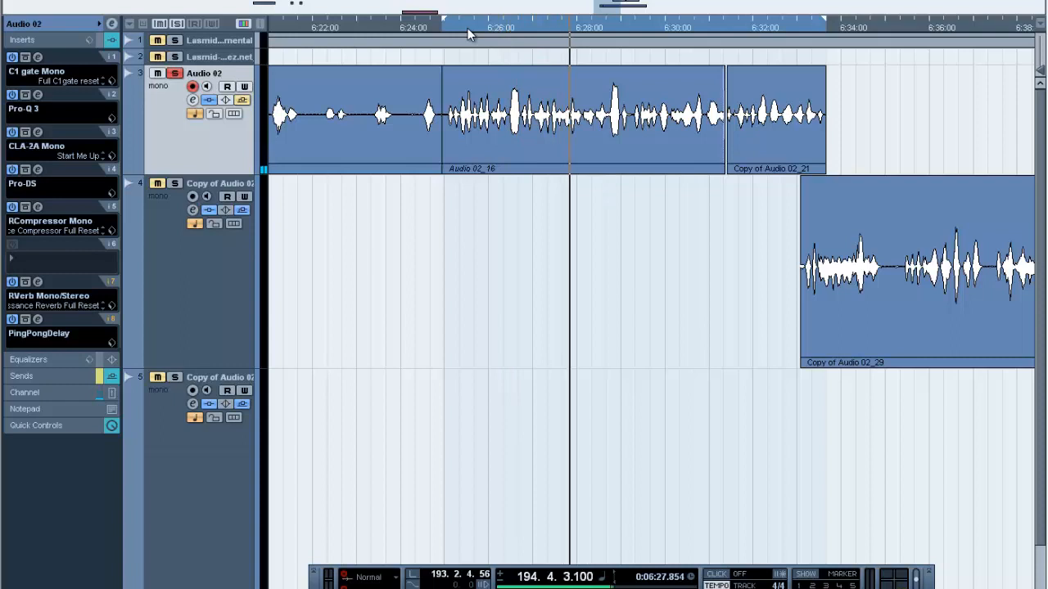
- Take the sends of Audio 02 out of bypass, open the FX 1-Doubler2 Stereo effect, and return to the track's inserts
left_click(107, 377)
left_click(65, 378)
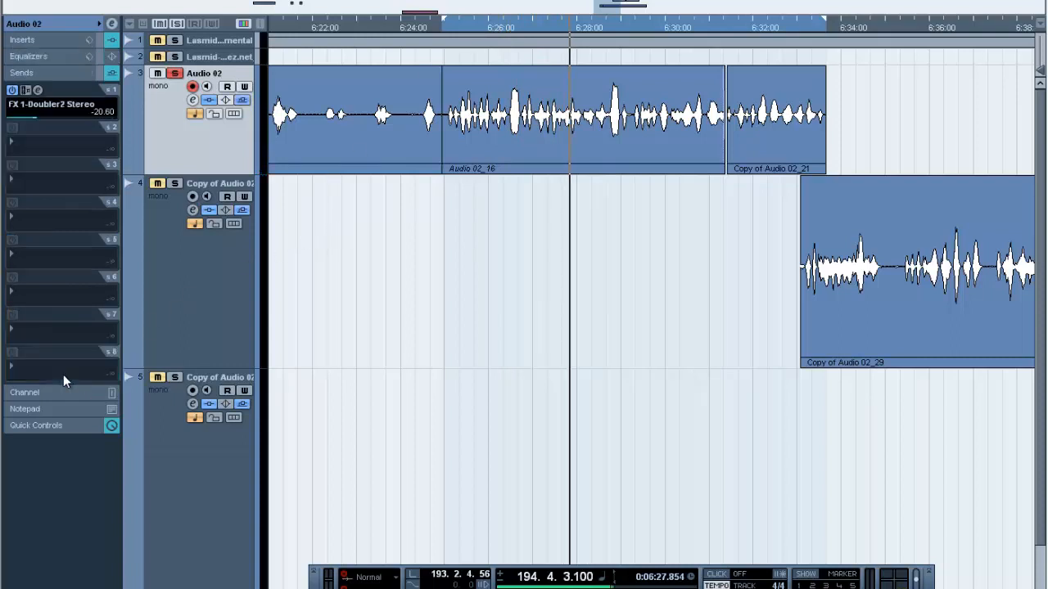
left_click(36, 91)
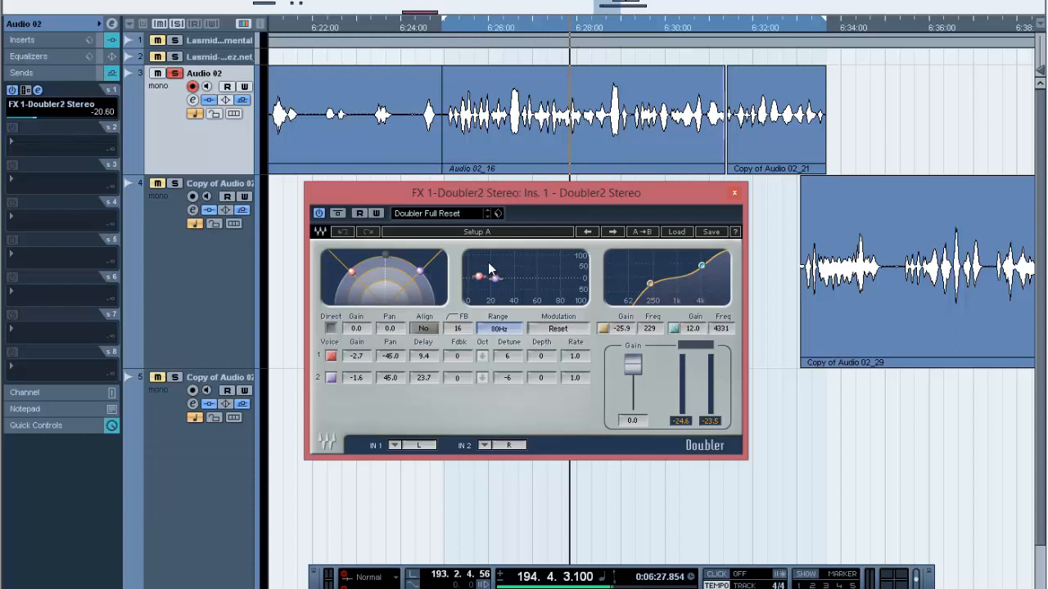
left_click(32, 39)
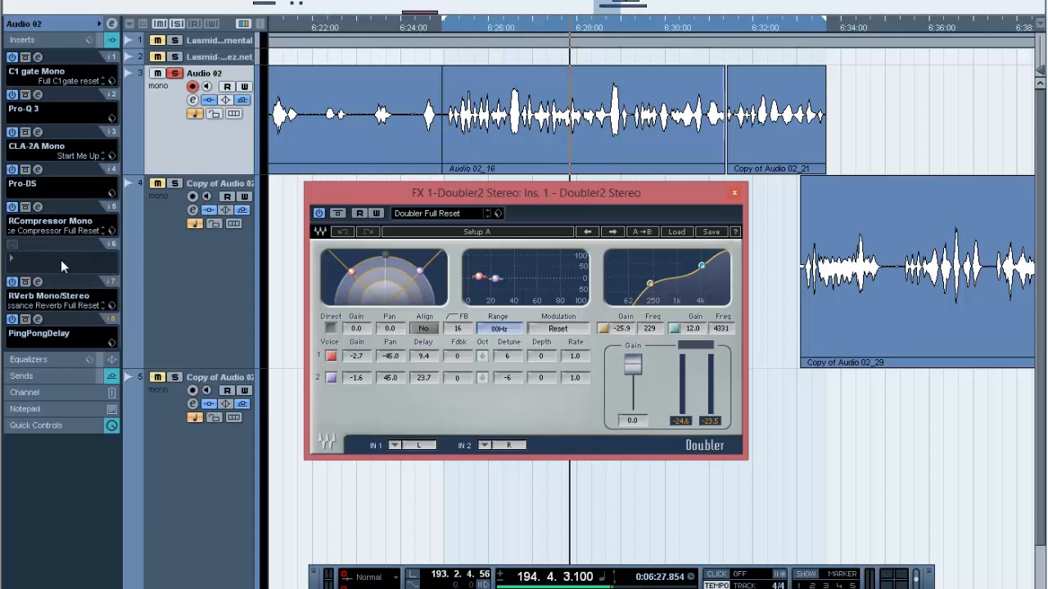
- Show the sends of Audio 02, play the doubled vocal from about 6:25.2, and close the FX 1-Doubler2 Stereo window
left_click(49, 377)
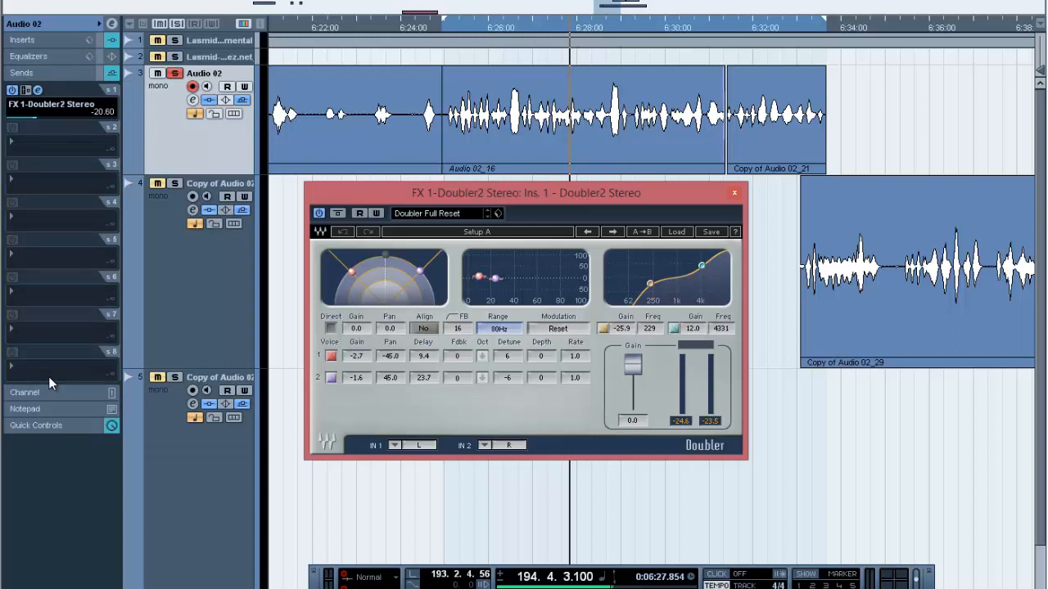
left_click(330, 329)
left_click(455, 36)
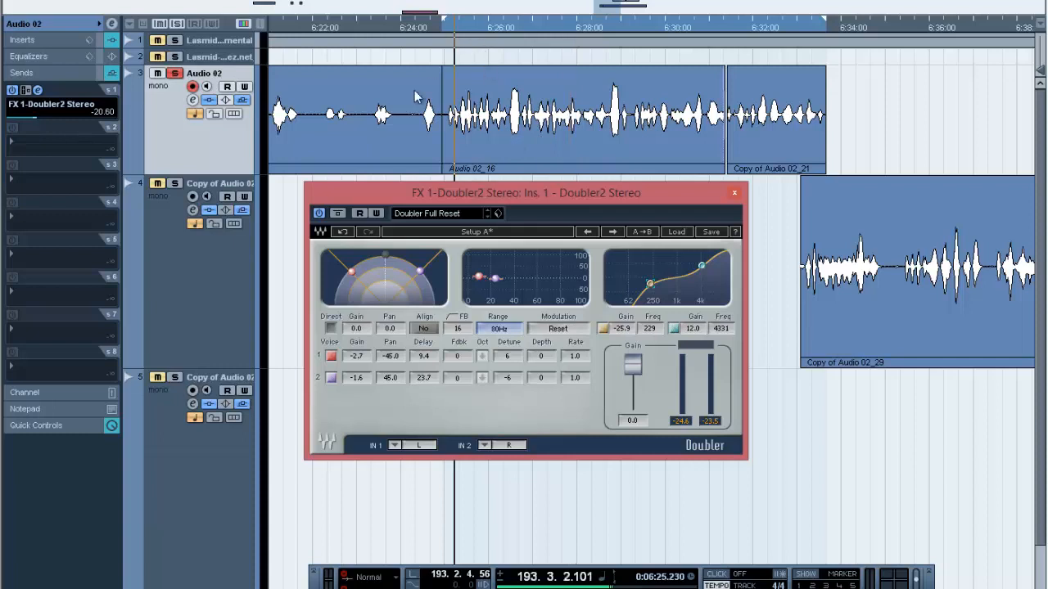
key("space")
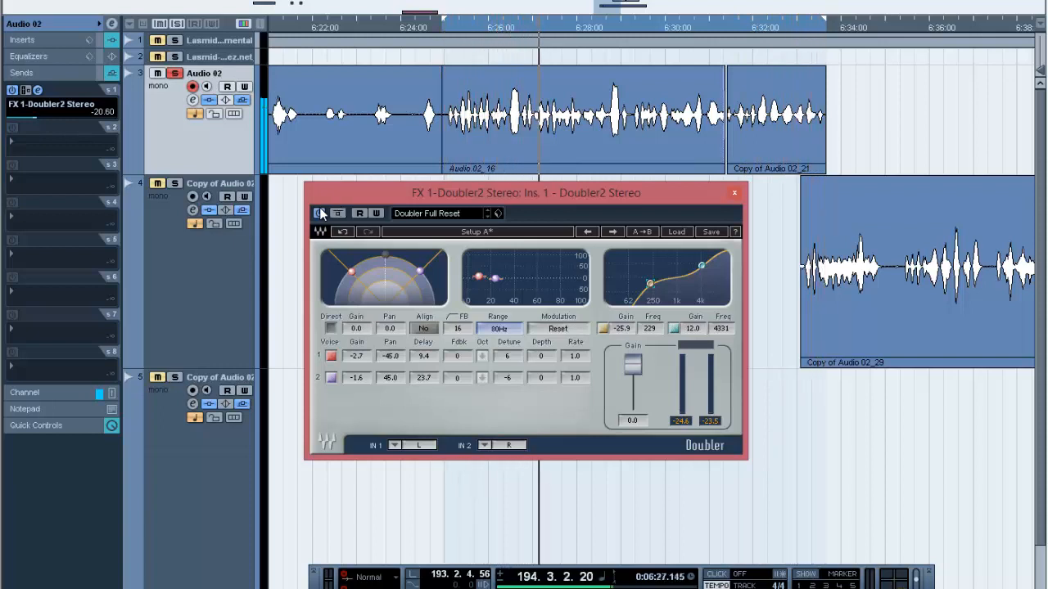
left_click(734, 193)
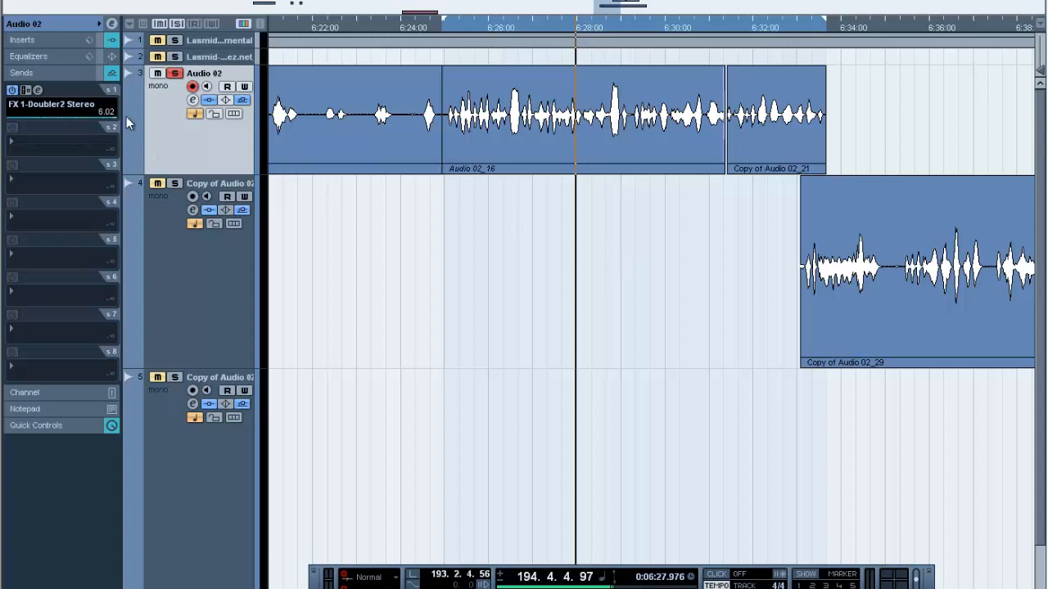
- Play the soloed Audio 02 vocal from about 6:25 with its Doubler2 send level at 6.02
left_click(456, 29)
key("space")
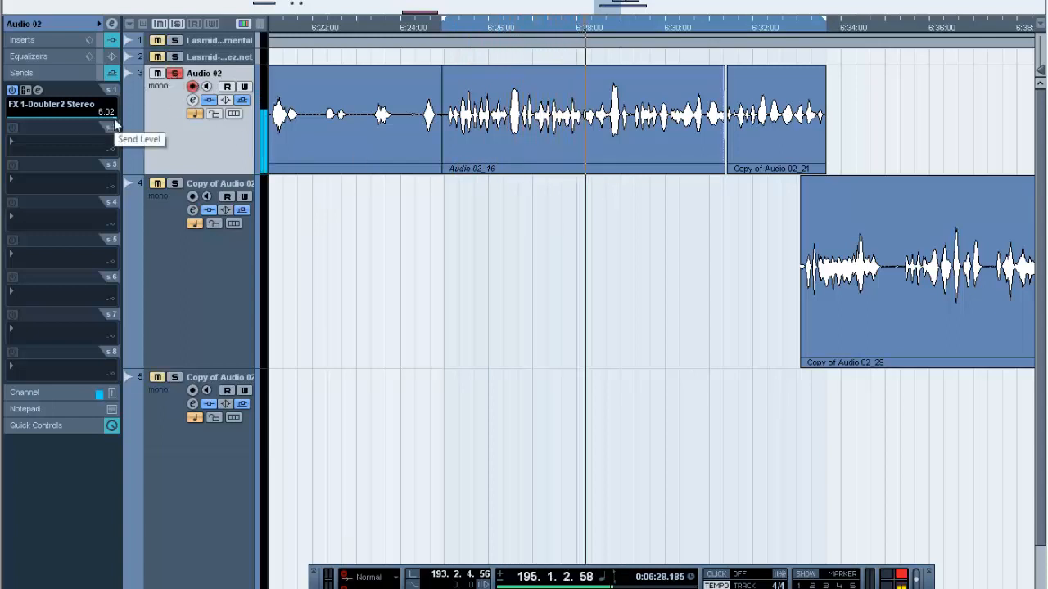
left_click(455, 30)
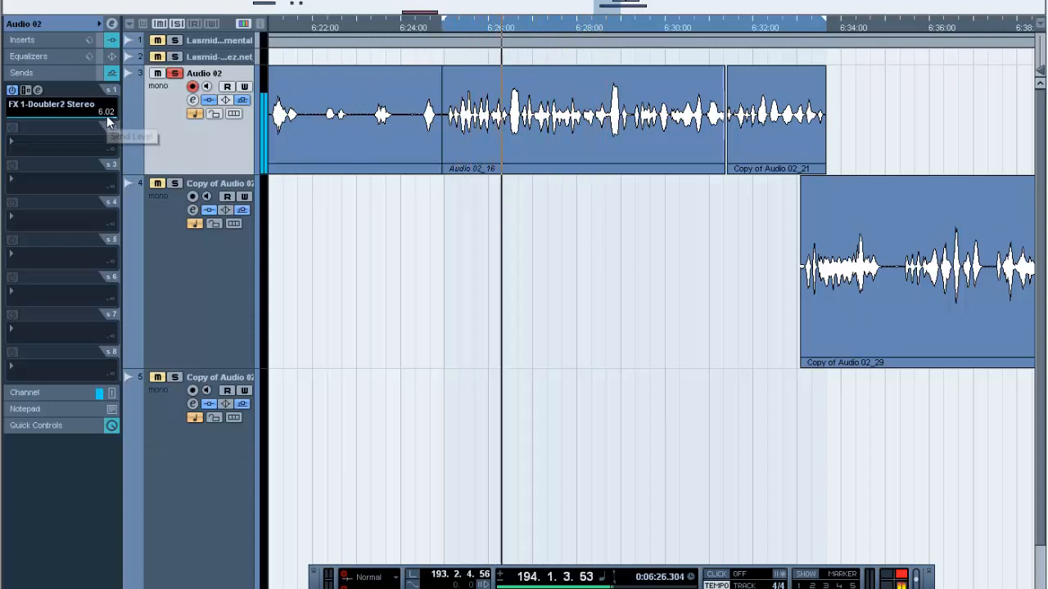
- Set the Doubler2 send level to -20.60 and compare the vocal with the send switched off and back on
left_click_drag(106, 116, 34, 116)
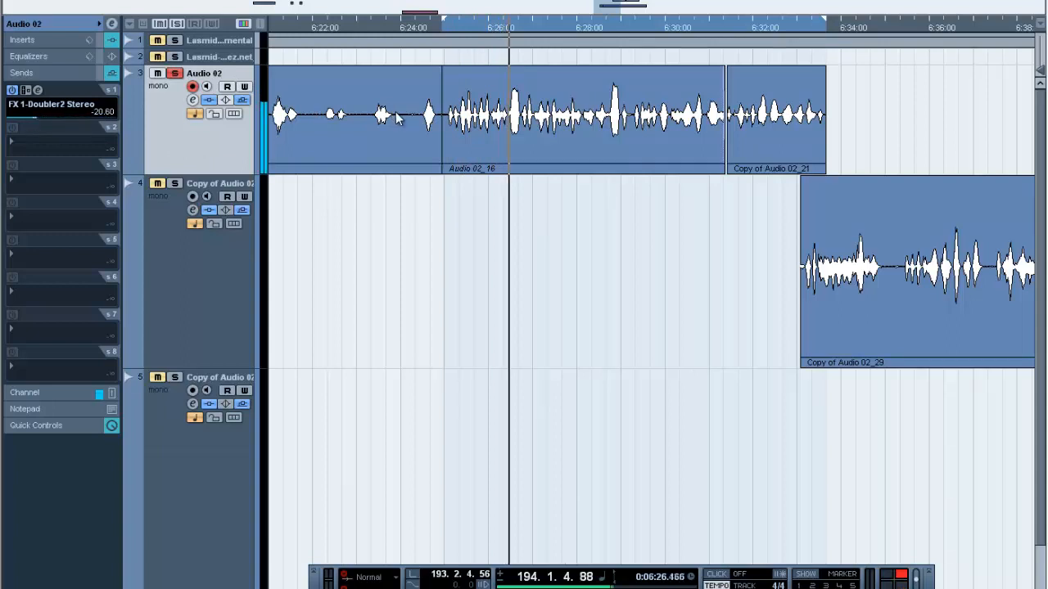
left_click(12, 91)
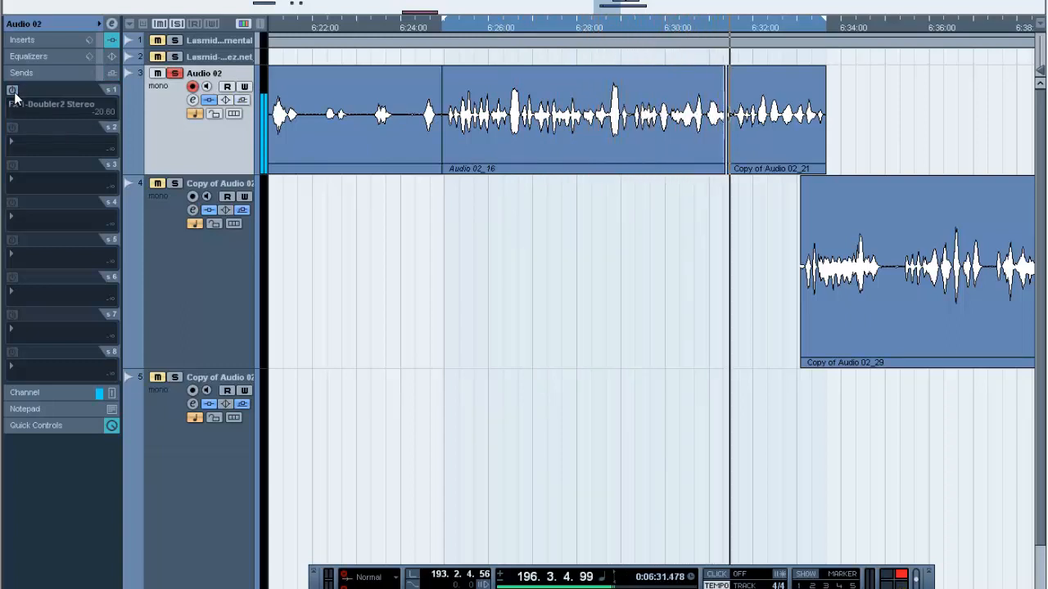
left_click(13, 91)
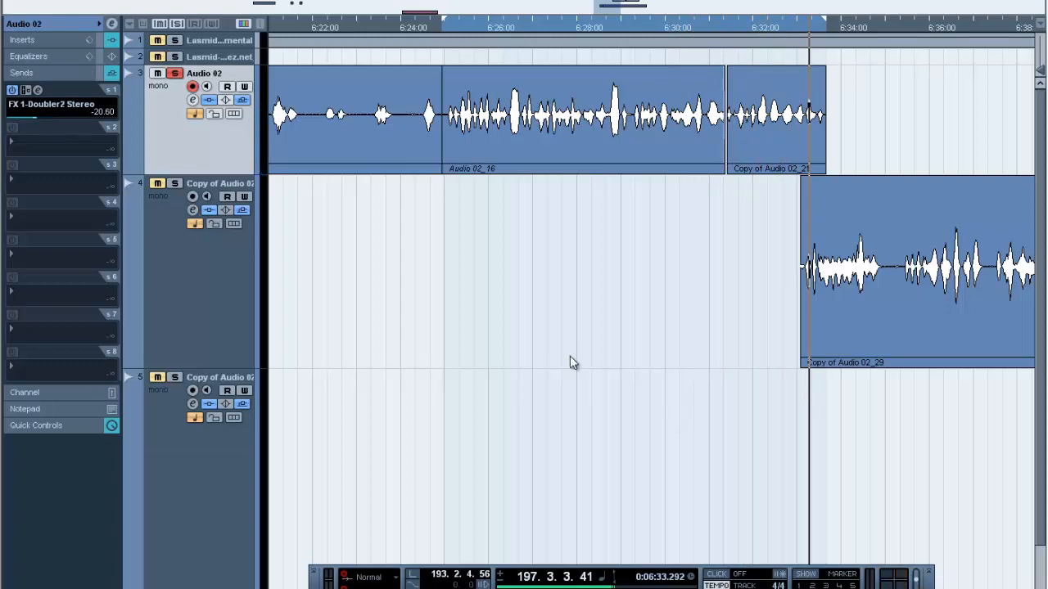
- Take Audio 02 out of solo and play the vocal together with the instrumental
key("g")
key("g")
key("g")
key("g")
key("g")
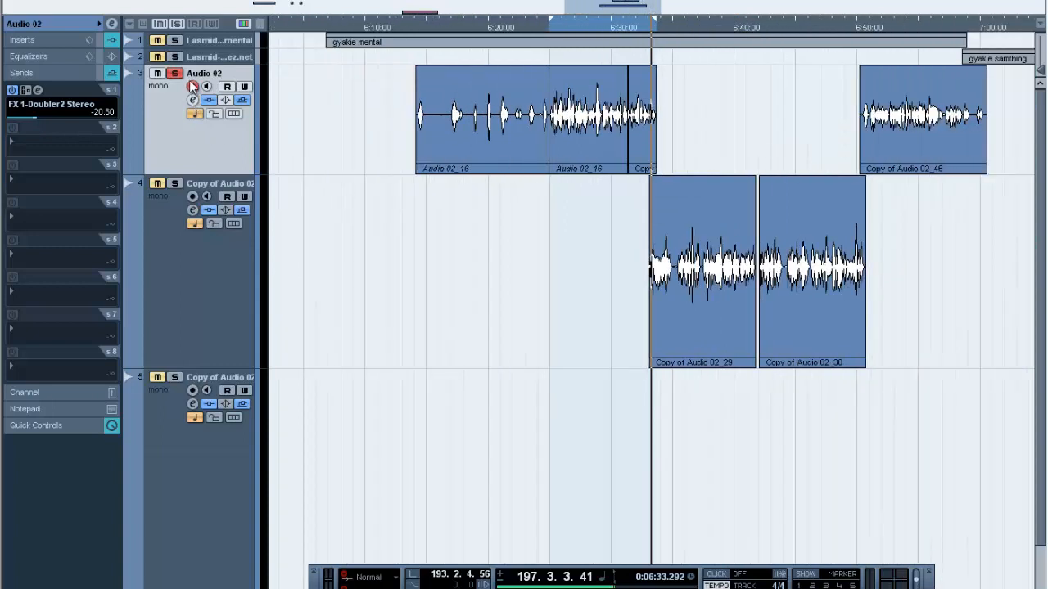
left_click(175, 75)
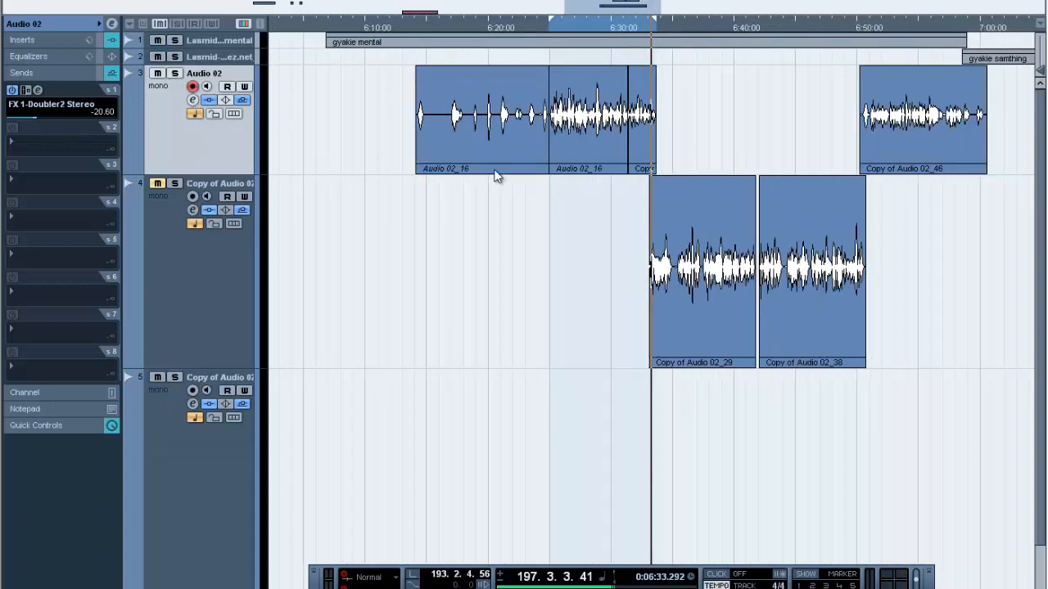
key("space")
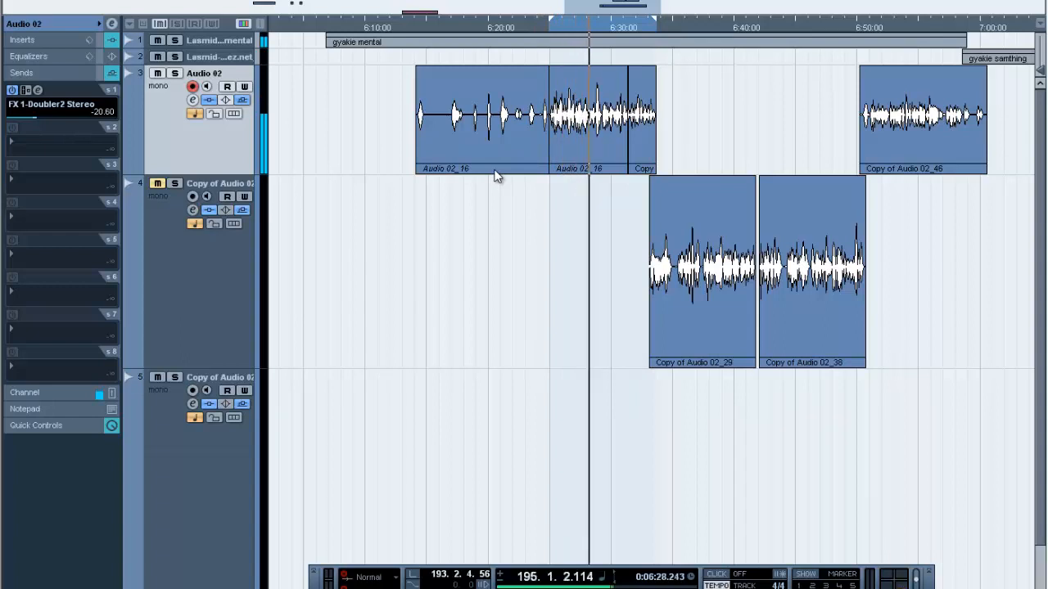
- Show the basic track settings of Audio 02 and unmute the Copy of Audio 02 track directly below it
left_click(39, 45)
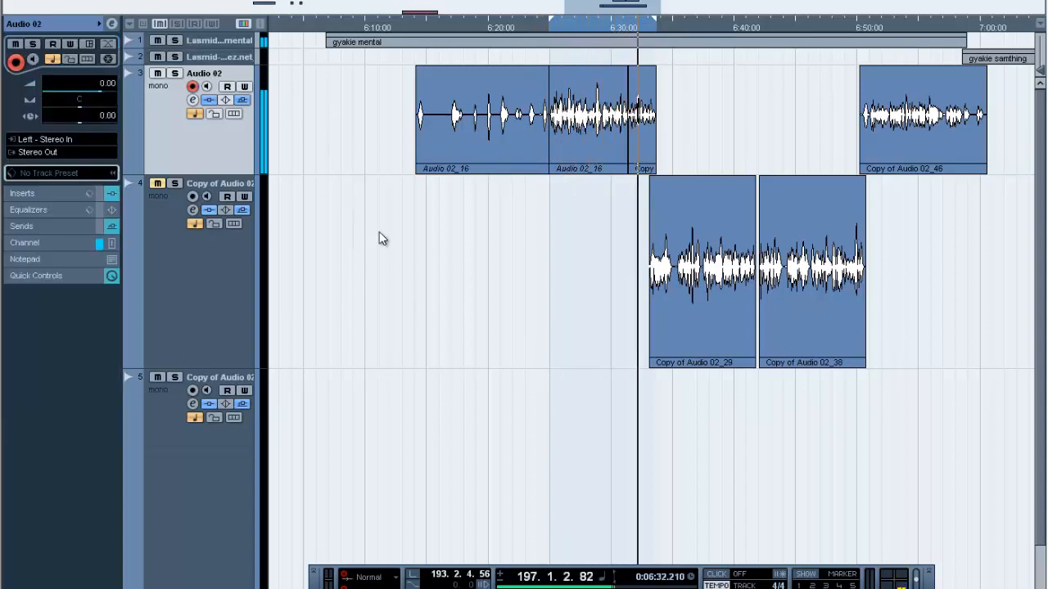
key("space")
left_click(158, 184)
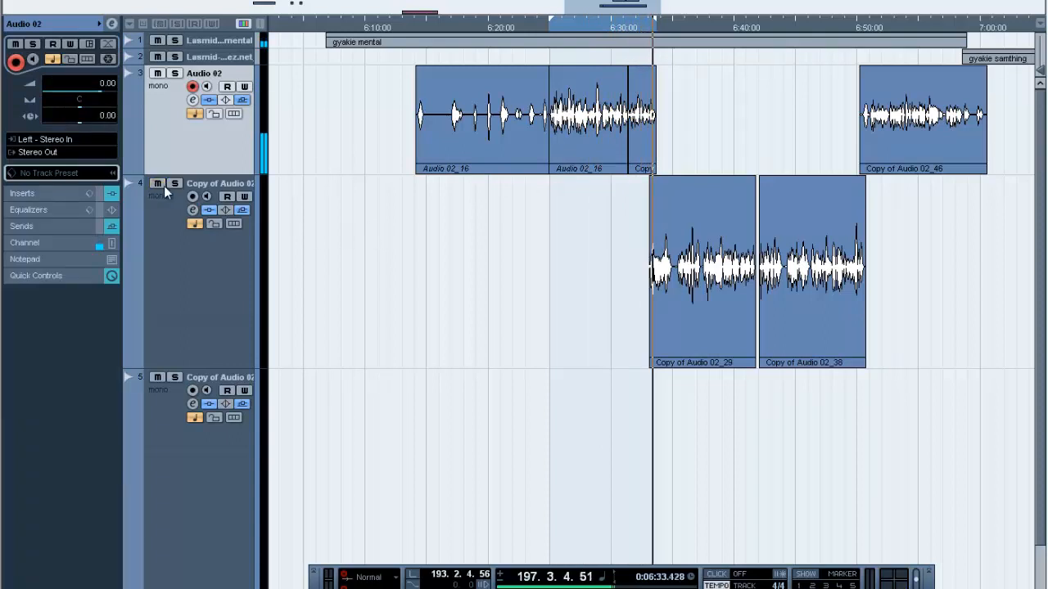